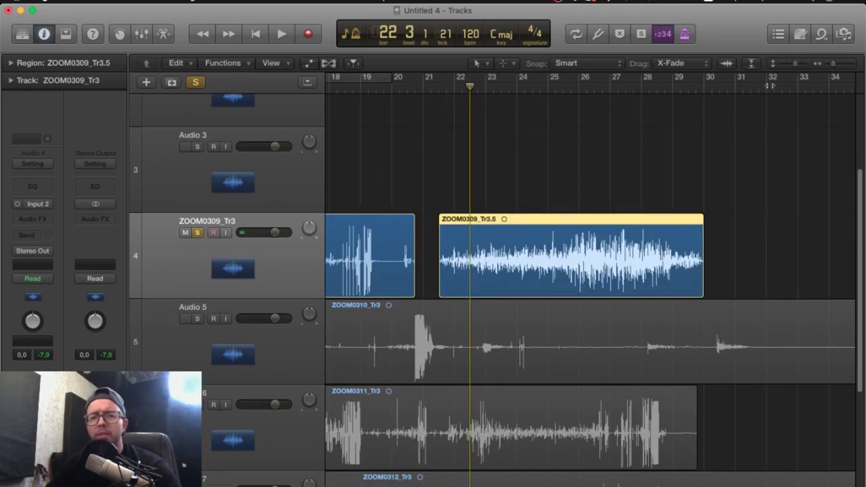
# Step: Audition the end of the long ZOOM0309_Tr3.6 region and isolate the short sound at about bar 151
pyautogui.moveTo(795, 64); pyautogui.dragTo(794, 63)
pyautogui.scroll(-10, 613, 259)
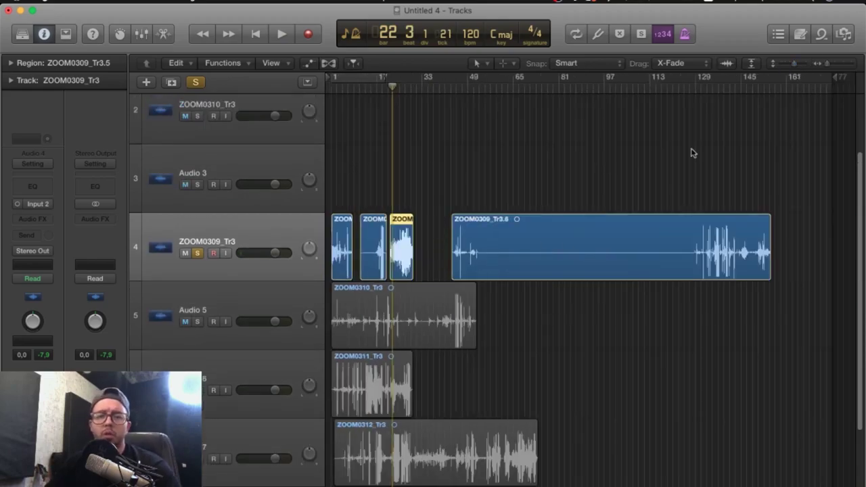
pyautogui.click(546, 260)
pyautogui.click(701, 91)
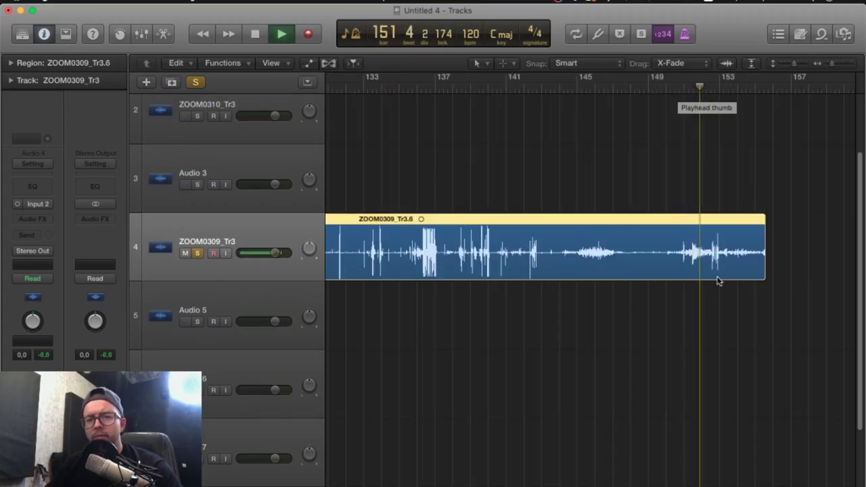
pyautogui.scroll(5, 719, 279)
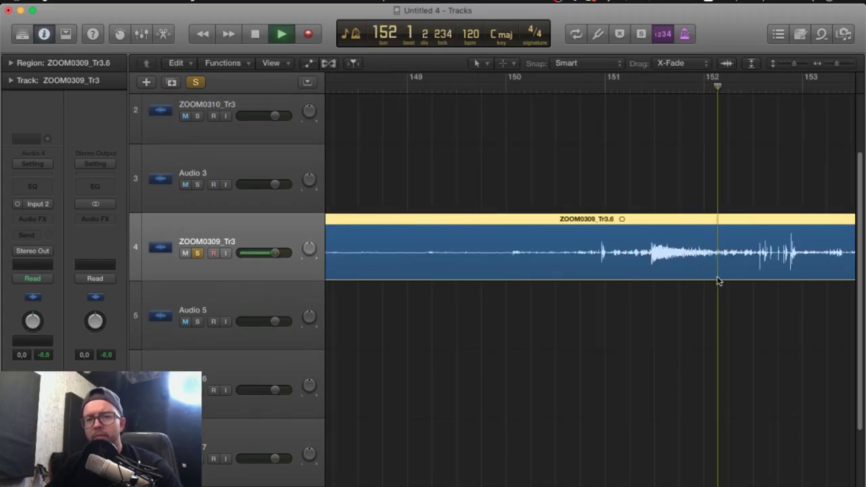
pyautogui.click(650, 257)
pyautogui.click(752, 250)
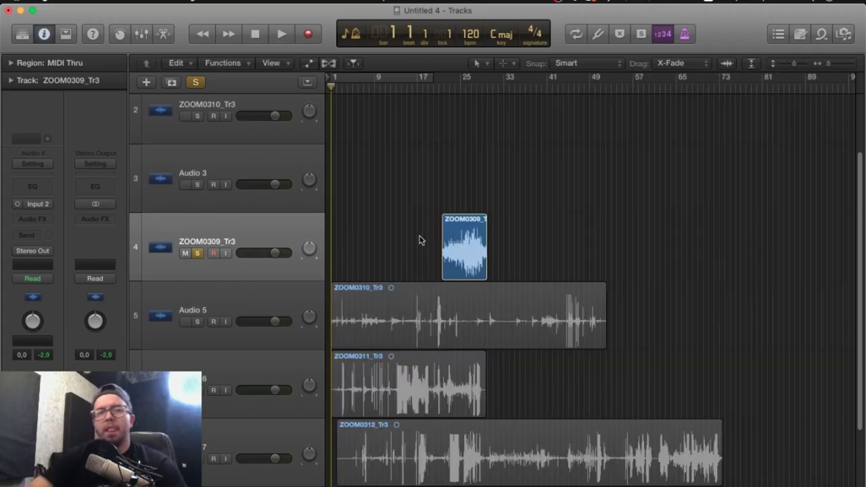
# Step: Move the ZOOM0309_Tr3.5 region to the project start and place the short isolated clip just after it
pyautogui.press('super+Left')
pyautogui.press('super+Left')
pyautogui.moveTo(400, 253); pyautogui.dragTo(343, 254)
pyautogui.moveTo(762, 252); pyautogui.dragTo(357, 251)
pyautogui.press('super+Right')
pyautogui.press('super+Right')
pyautogui.press('super+Right')
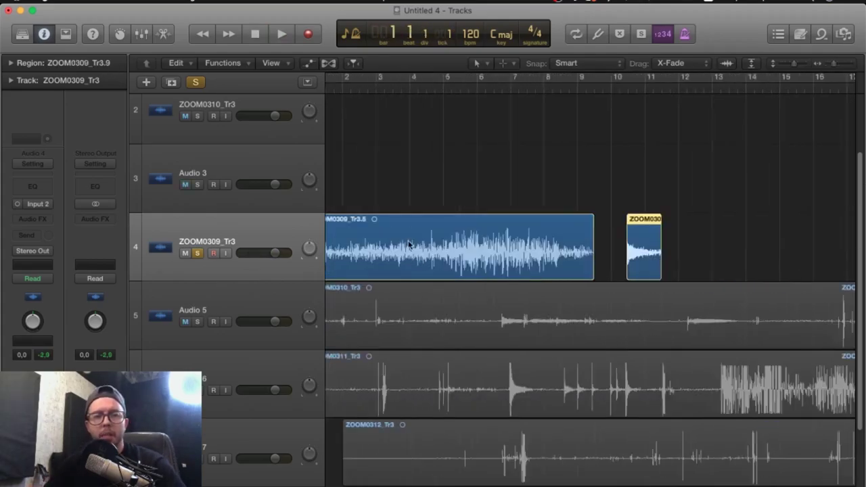
# Step: Add the Space Designer reverb to the ZOOM0309_Tr3 track and load its Air Deviser preset
pyautogui.hscroll(-2, 409, 245)
pyautogui.press('super+Left')
pyautogui.press('super+Left')
pyautogui.press('super+Left')
pyautogui.moveTo(358, 241); pyautogui.dragTo(578, 238)
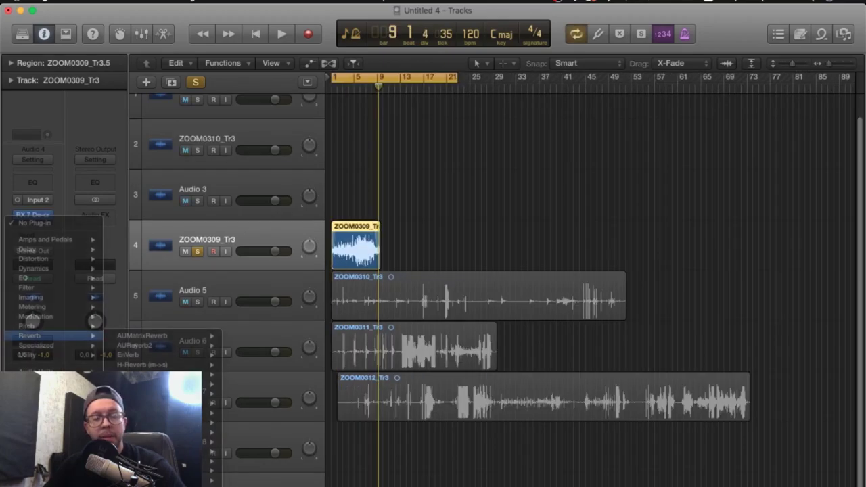
pyautogui.click(145, 357)
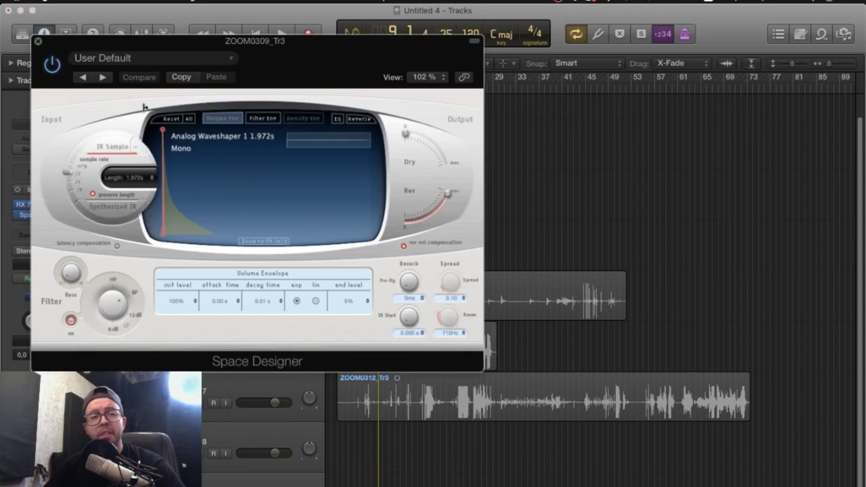
pyautogui.click(161, 60)
pyautogui.moveTo(114, 336)
pyautogui.moveTo(245, 336)
pyautogui.click(352, 6)
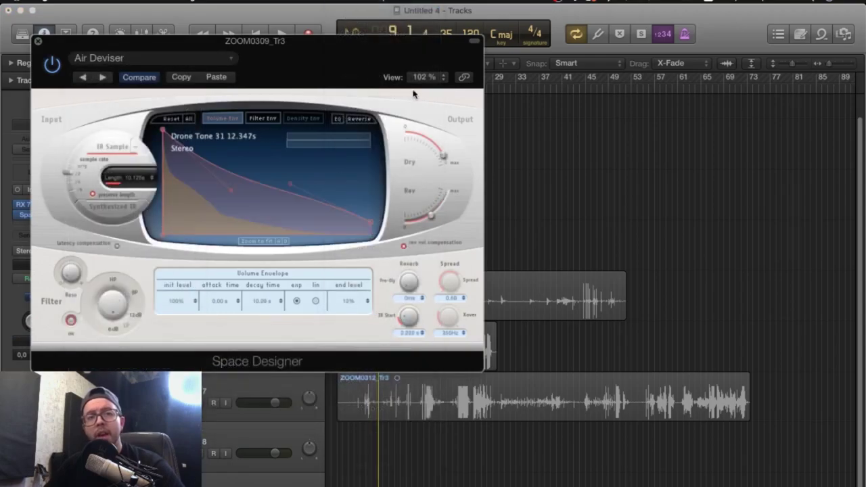
# Step: Move the Space Designer window clear of the tracks and audition the ZOOM0309_Tr3.5 region with the Air Deviser reverb
pyautogui.moveTo(324, 51); pyautogui.dragTo(390, 61)
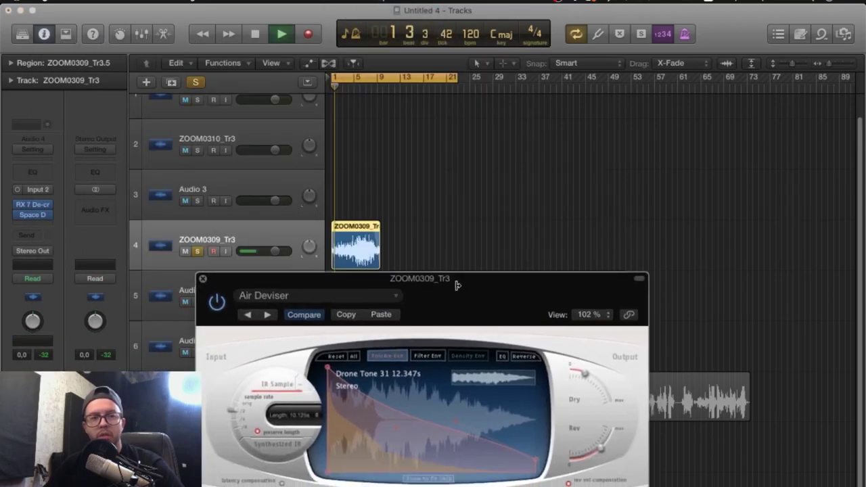
pyautogui.moveTo(447, 284); pyautogui.dragTo(460, 112)
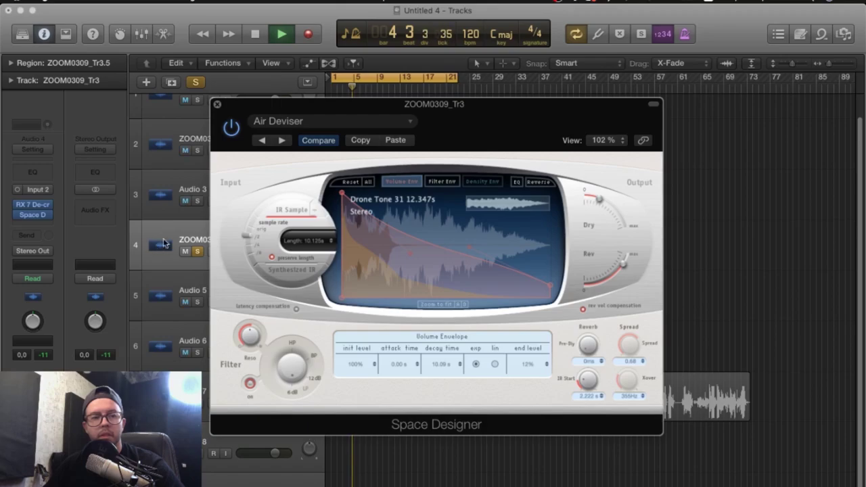
pyautogui.moveTo(404, 119); pyautogui.dragTo(468, 89)
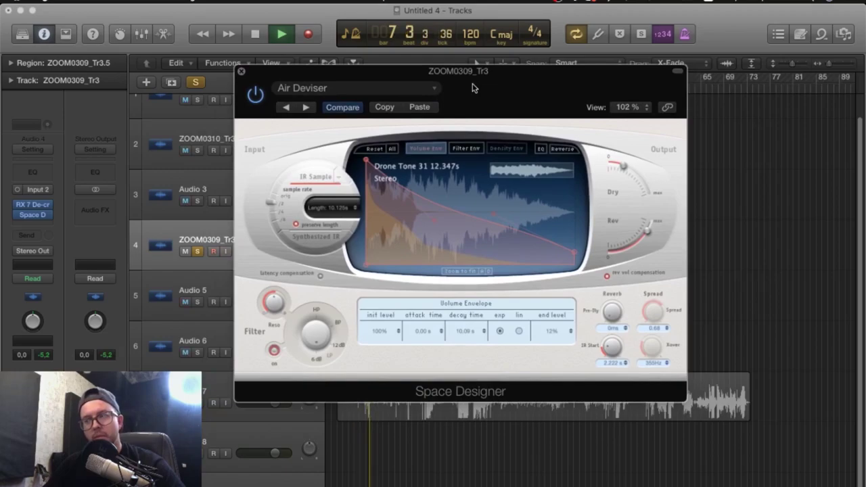
pyautogui.moveTo(473, 88); pyautogui.dragTo(631, 126)
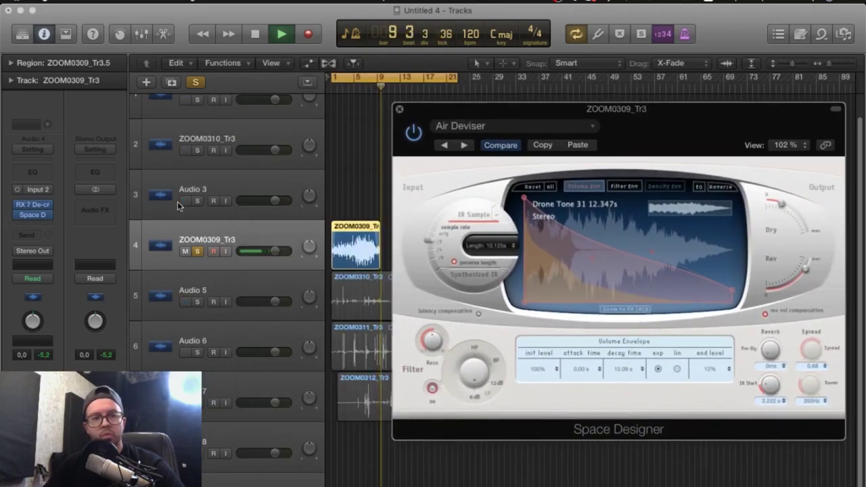
pyautogui.moveTo(430, 100); pyautogui.dragTo(371, 100)
pyautogui.press('space')
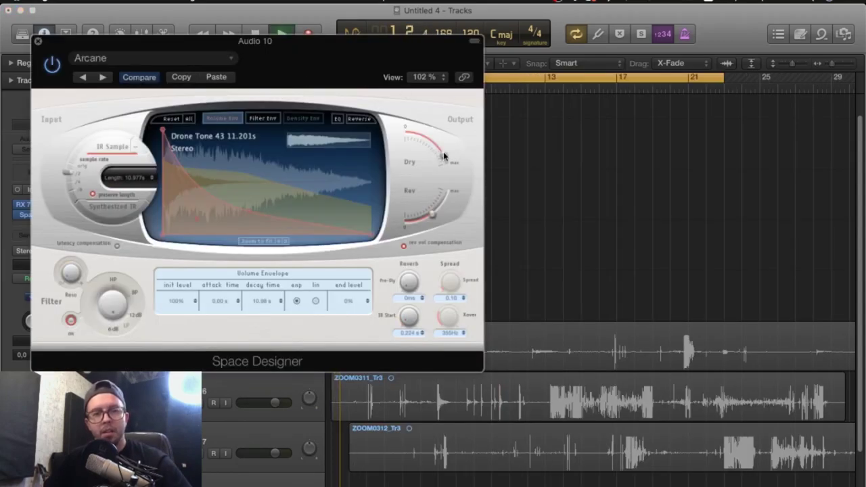
# Step: Adjust the reverb output level of the Arcane preset on Audio 10 during playback
pyautogui.moveTo(438, 214); pyautogui.dragTo(441, 210)
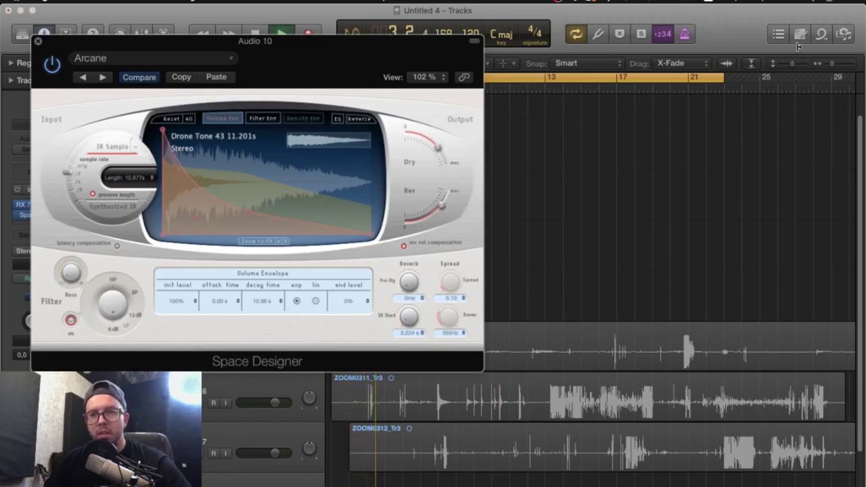
pyautogui.click(792, 65)
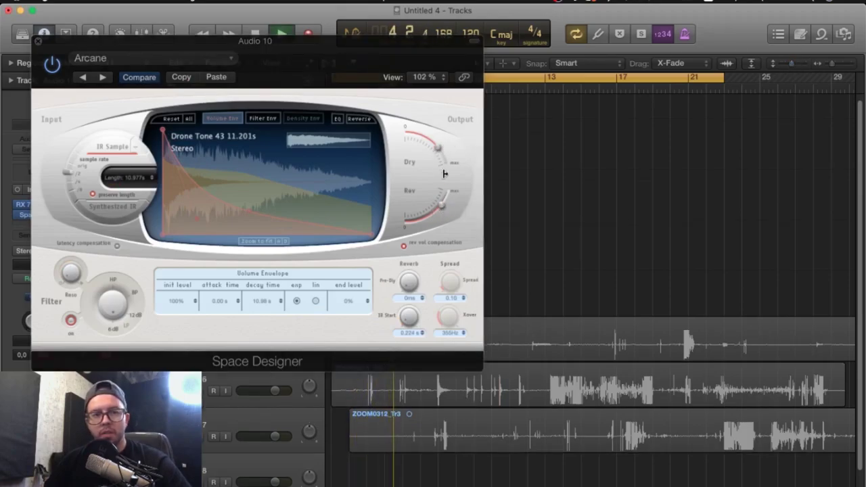
pyautogui.moveTo(440, 208); pyautogui.dragTo(440, 212)
pyautogui.moveTo(401, 83); pyautogui.dragTo(539, 89)
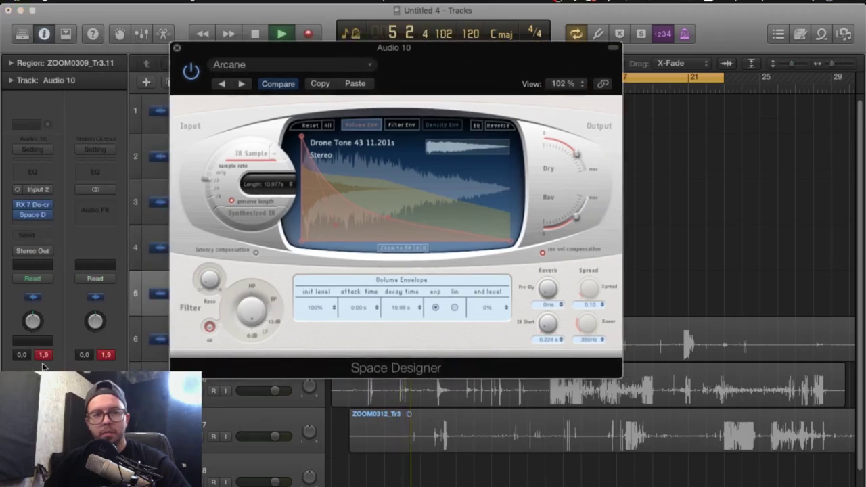
# Step: Lower the Audio 10 track volume to -6.0 dB and open the plug-in choices for its next free effect slot
pyautogui.click(35, 393)
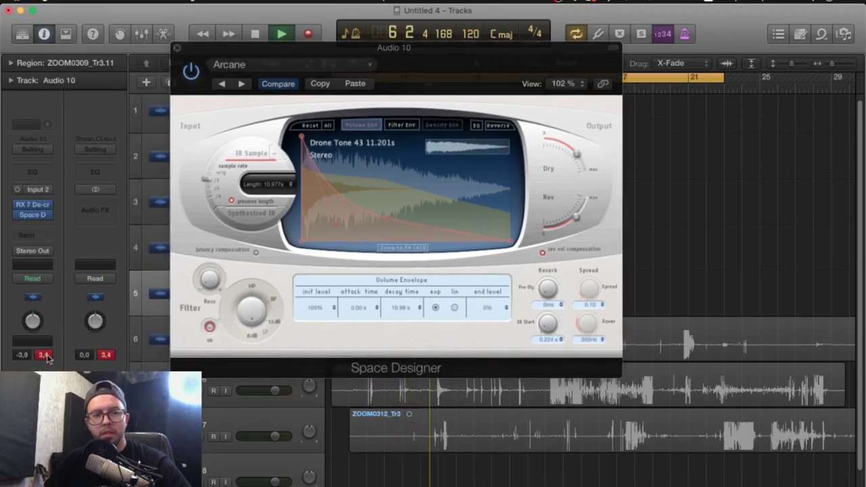
pyautogui.moveTo(412, 62); pyautogui.dragTo(731, 93)
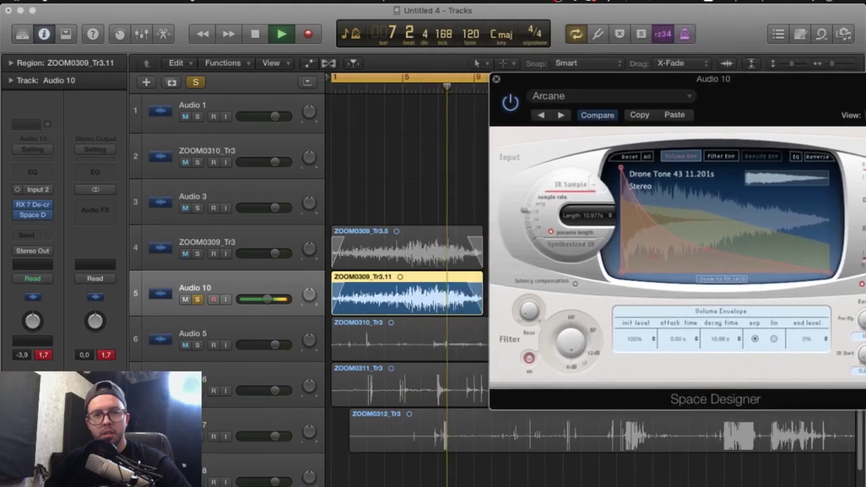
pyautogui.moveTo(33, 399); pyautogui.dragTo(34, 406)
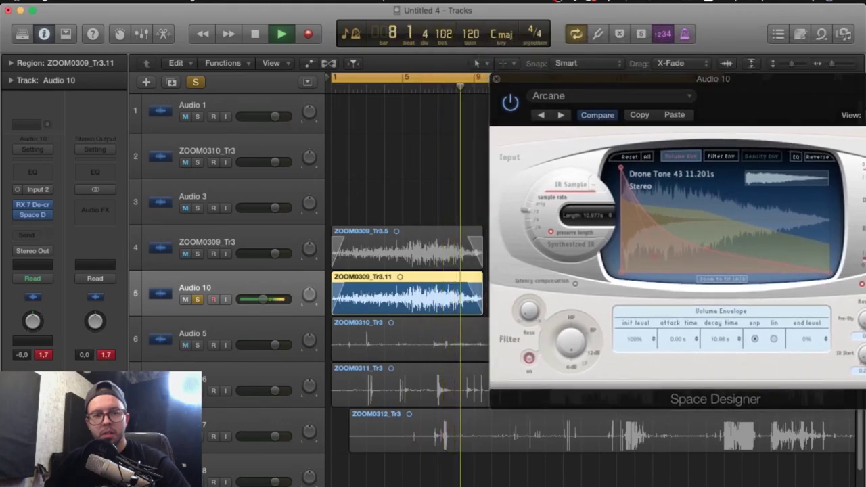
pyautogui.click(38, 228)
pyautogui.moveTo(67, 268)
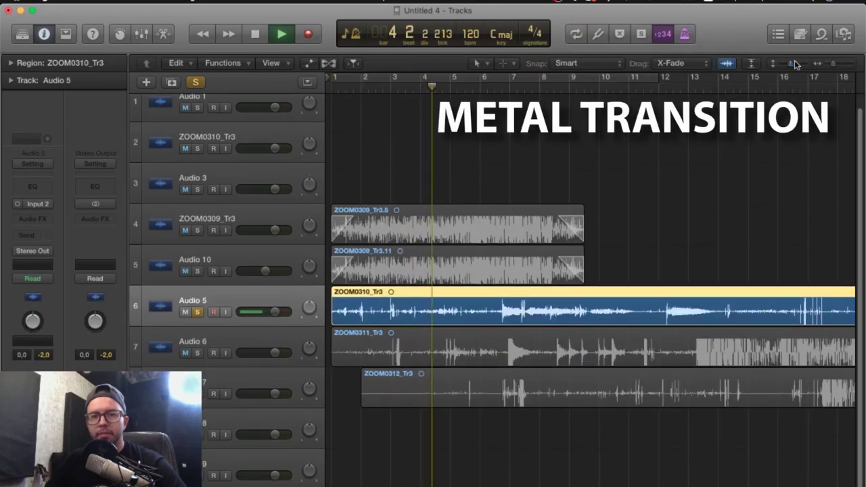
# Step: Audition the ZOOM0310_Tr3 recording on Audio 5 around bars 4 to 8 to find the metal sound
pyautogui.press('super+Right')
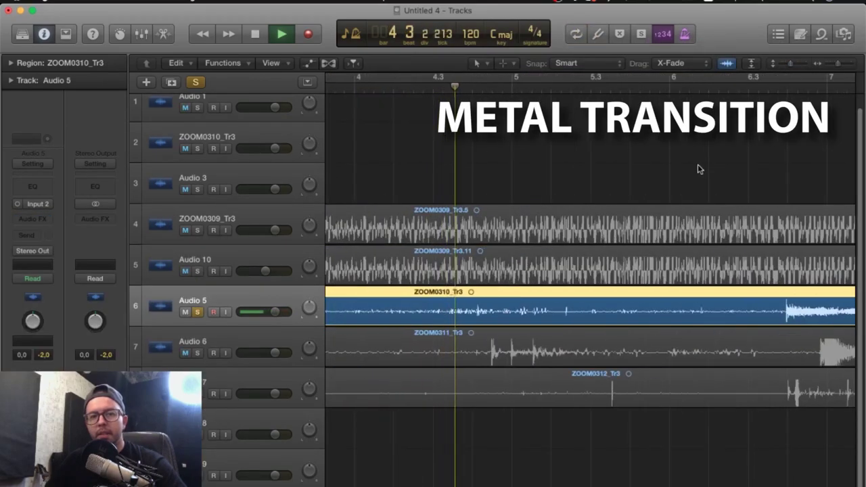
pyautogui.press('super+Left')
pyautogui.press('super+Left')
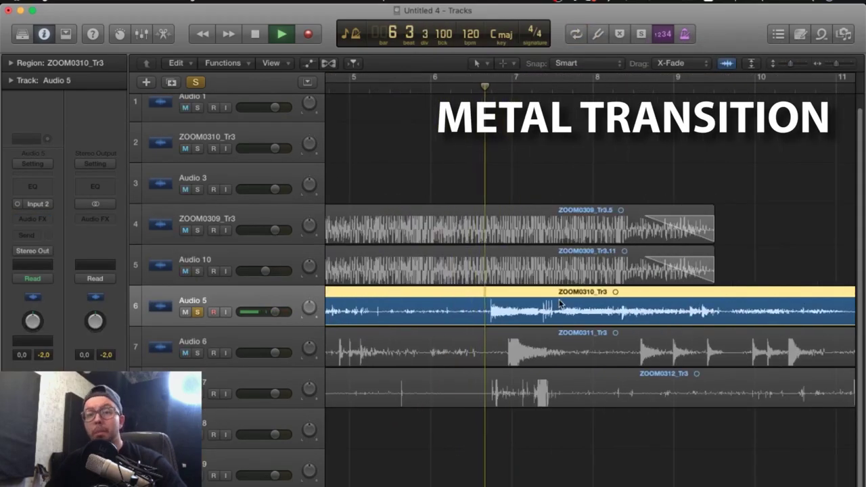
pyautogui.press('super+Right')
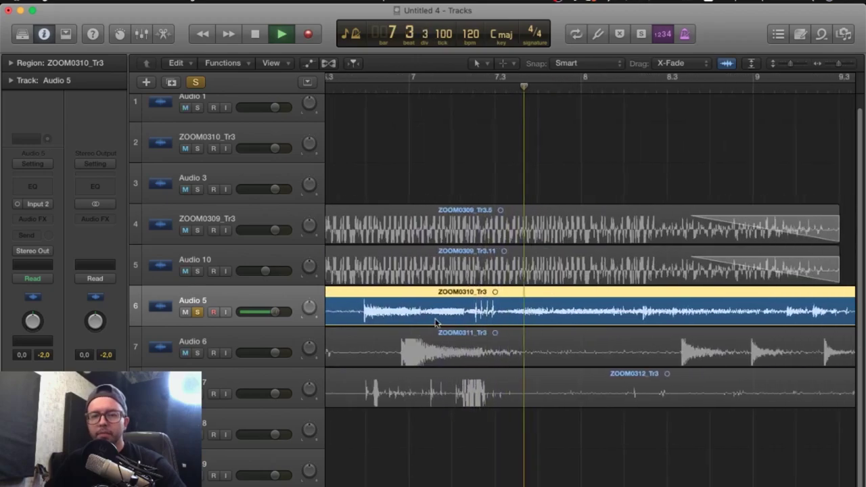
pyautogui.press('super+Left')
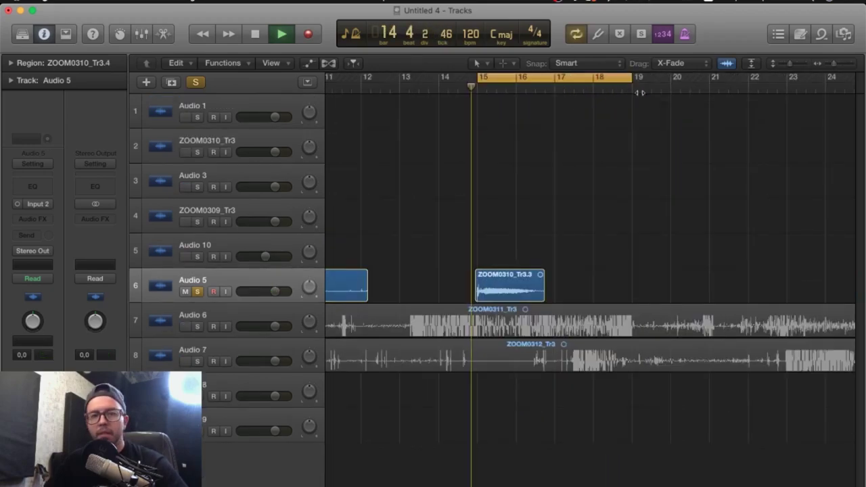
# Step: Align the start of the cycle range with the start of the ZOOM0310_Tr3.3 region, at 14 4 4 1
pyautogui.press('super+Right')
pyautogui.press('super+Right')
pyautogui.moveTo(495, 76); pyautogui.dragTo(483, 77)
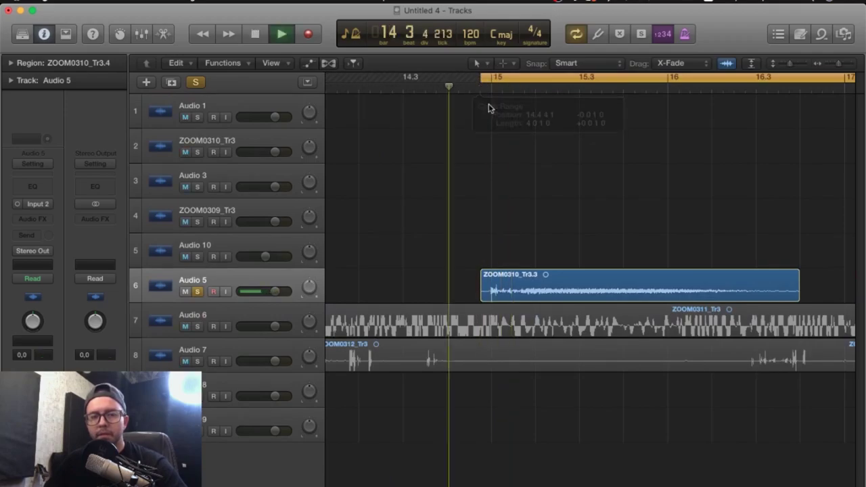
# Step: Trim the start of the ZOOM0310_Tr3.3 region closer to the metal hit and stop playback
pyautogui.press('super+Left')
pyautogui.press('super+Right')
pyautogui.press('super+Right')
pyautogui.moveTo(450, 291); pyautogui.dragTo(461, 291)
pyautogui.press('super+Left')
pyautogui.press('space')
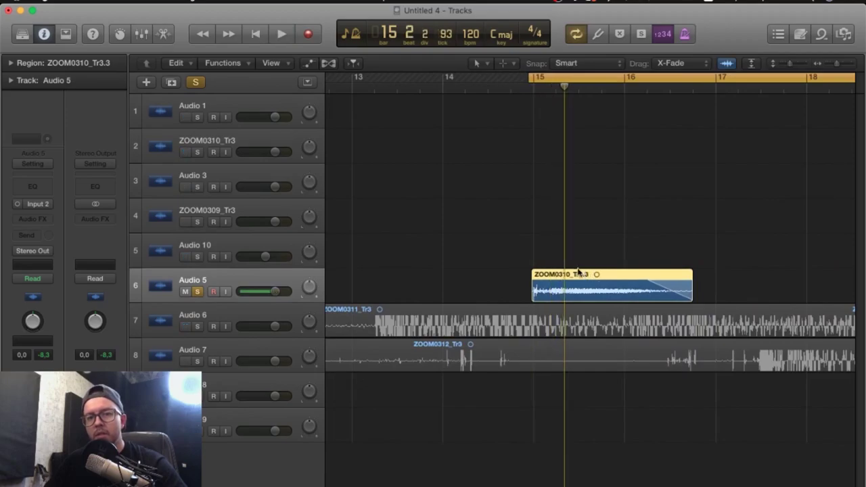
pyautogui.rightClick(579, 275)
pyautogui.moveTo(633, 335)
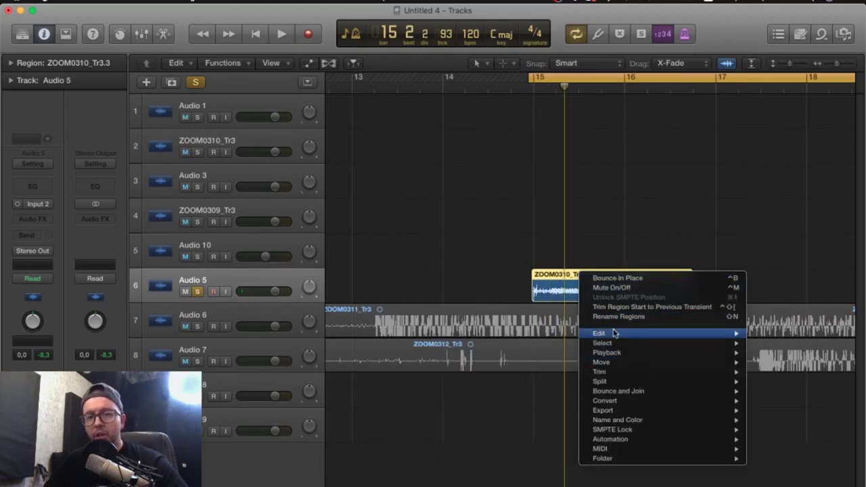
pyautogui.click(581, 219)
# Step: Reverse the ZOOM0310_Tr3.3 region's audio in the file editor and play back the reversed sound
pyautogui.doubleClick(567, 277)
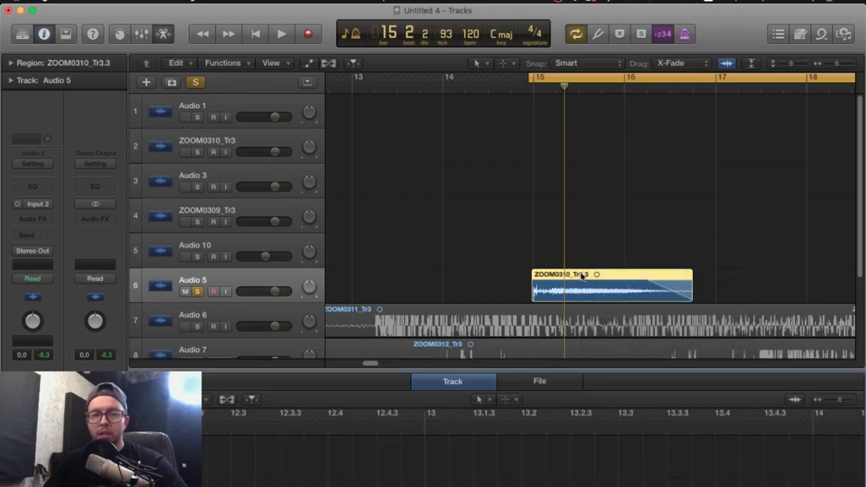
pyautogui.click(538, 382)
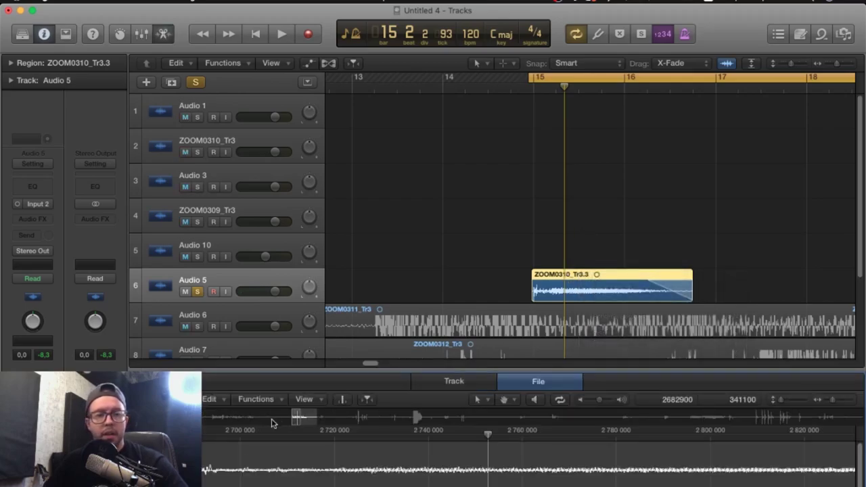
pyautogui.click(265, 402)
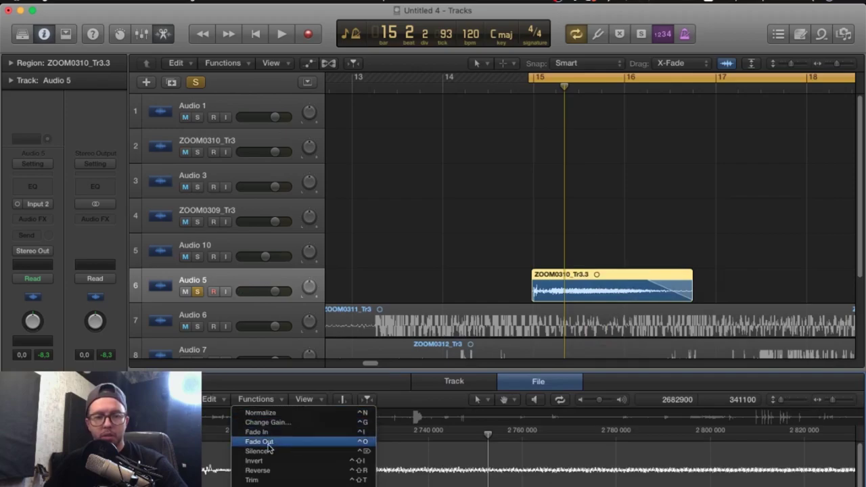
pyautogui.click(263, 470)
pyautogui.click(598, 124)
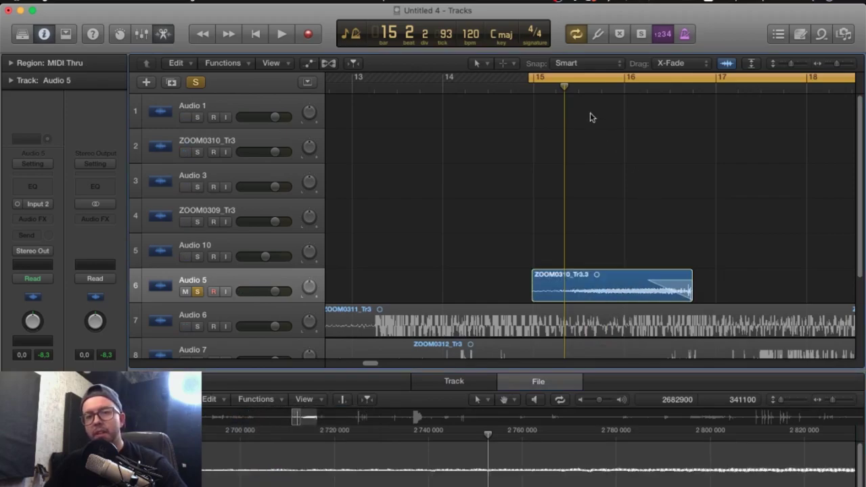
pyautogui.press('space')
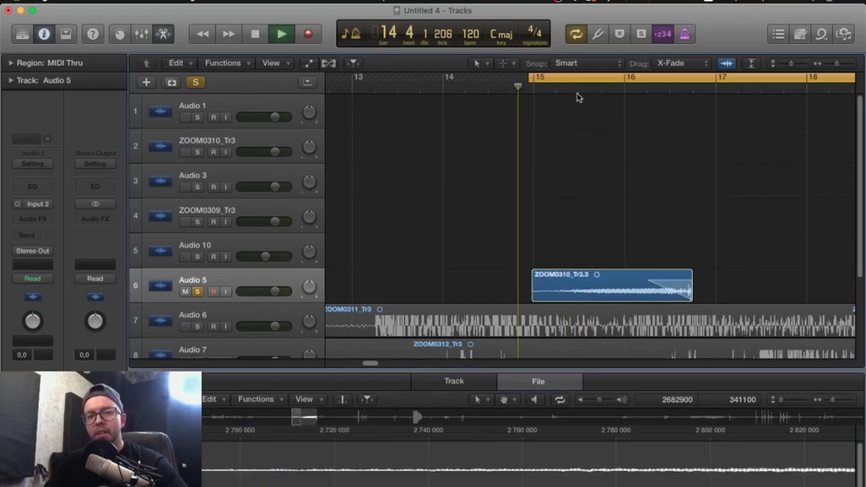
pyautogui.click(575, 293)
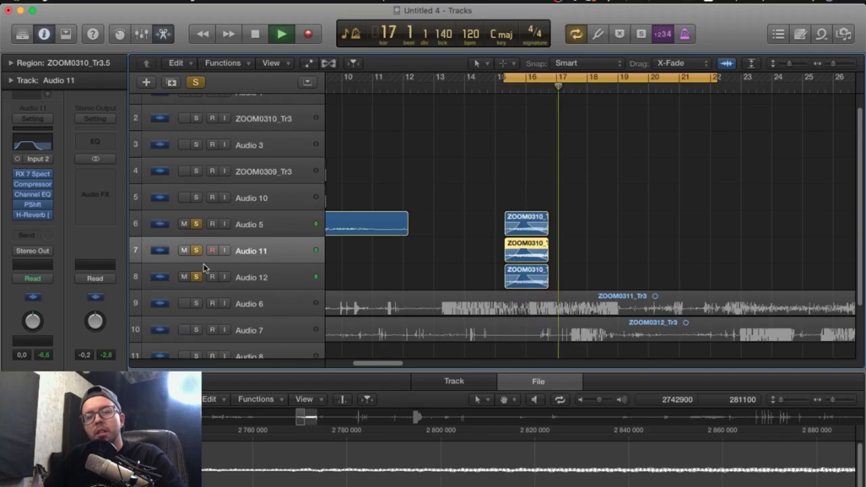
pyautogui.press('super+Right')
pyautogui.press('super+Right')
pyautogui.press('super+Left')
pyautogui.hscroll(3, 685, 122)
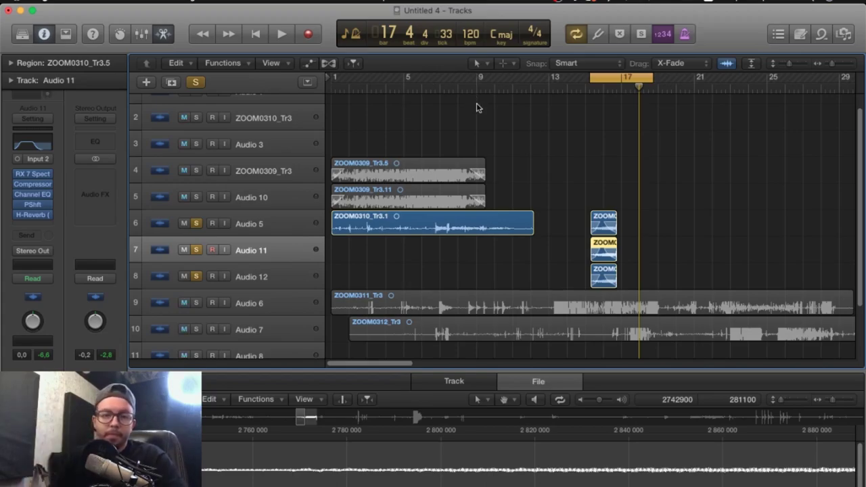
pyautogui.press('super+Left')
pyautogui.press('super+Right')
pyautogui.press('super+Right')
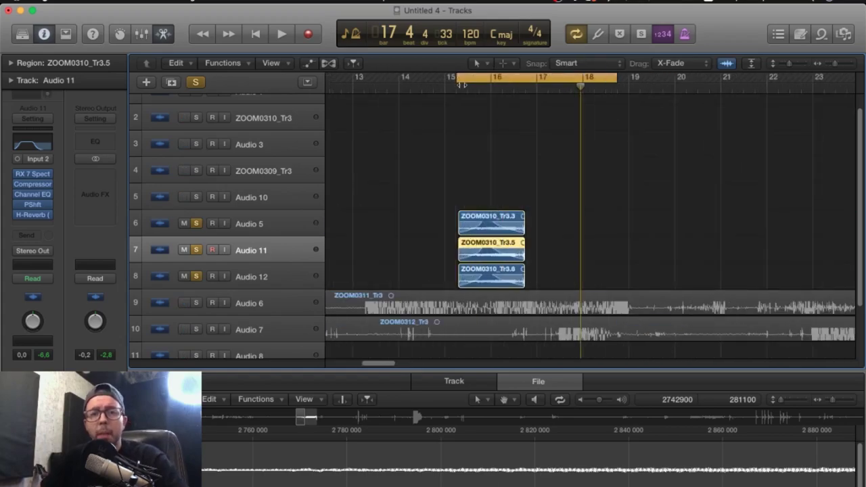
# Step: Play back the three layered ZOOM0310_Tr3 regions on Audio 5, Audio 11 and Audio 12 within the cycle range
pyautogui.press('space')
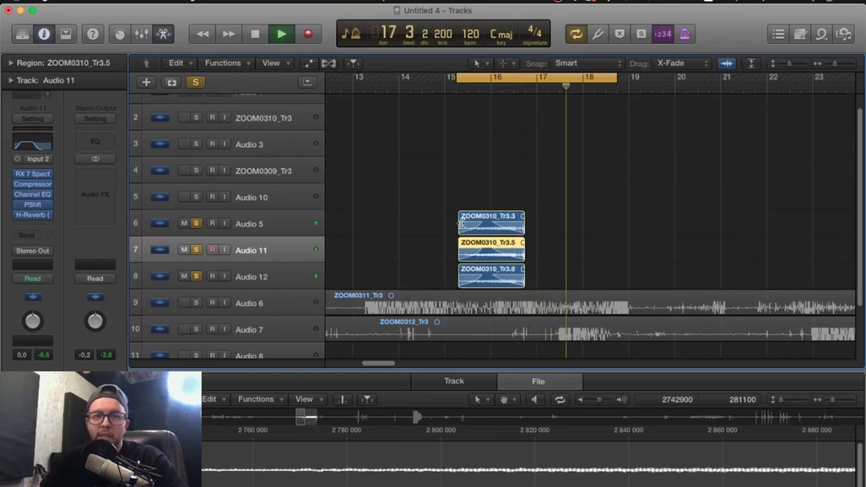
pyautogui.press('space')
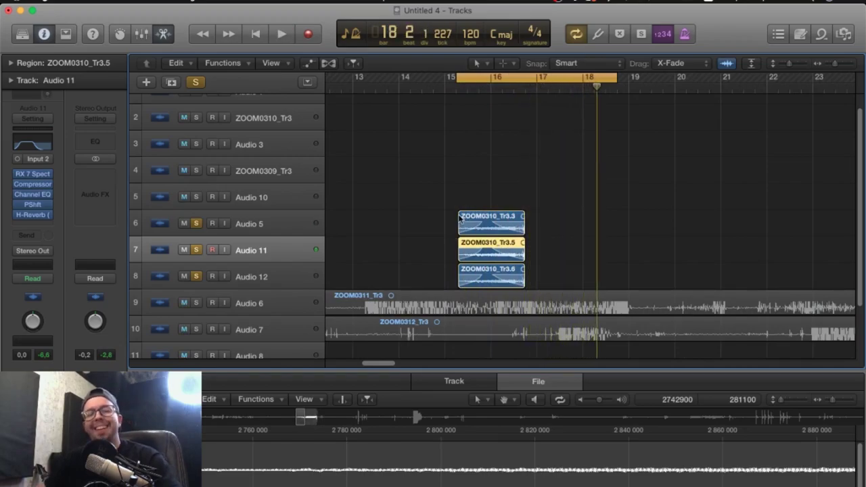
pyautogui.press('space')
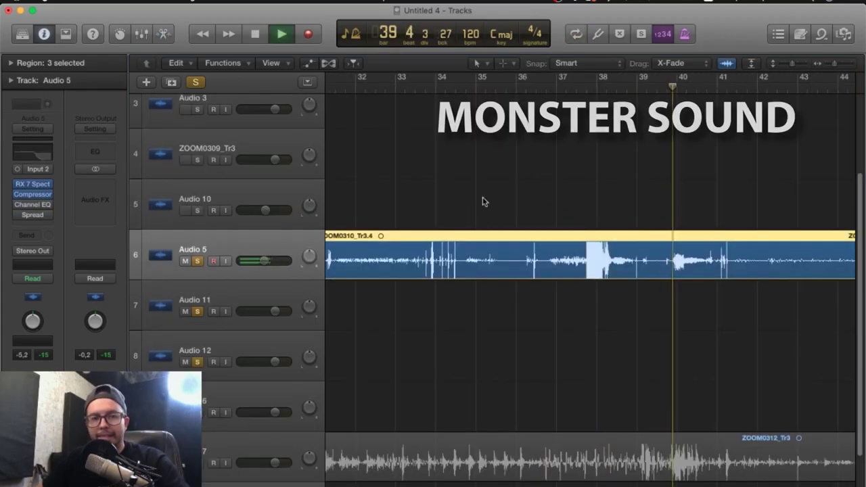
# Step: Split the Audio 5 recording just before the sound near bar 40 and again after it at 40 4 1 1
pyautogui.press('space')
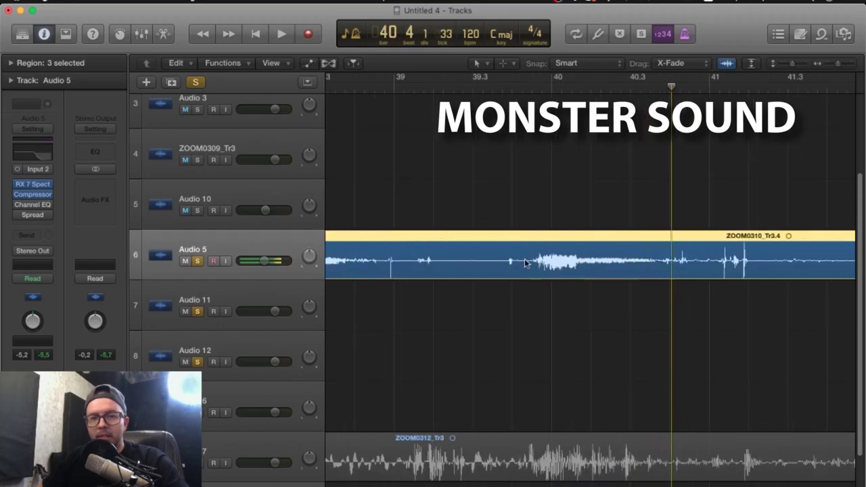
pyautogui.click(533, 264)
pyautogui.click(665, 261)
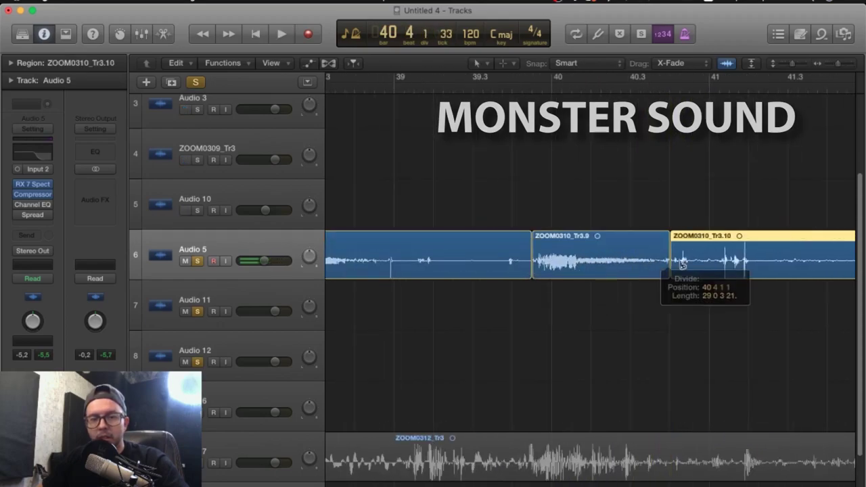
# Step: Audition the start of the newly cut ZOOM0310_Tr3.9 region on Audio 5 around bar 40
pyautogui.click(539, 87)
pyautogui.press('space')
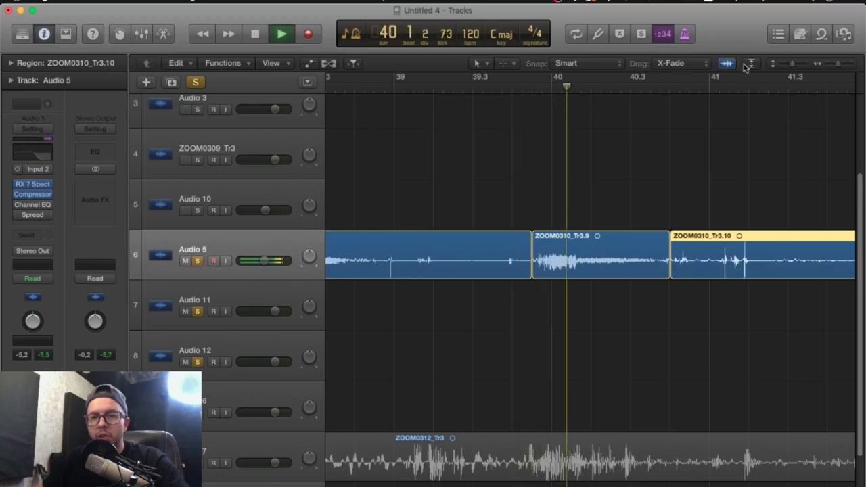
pyautogui.press('space')
pyautogui.moveTo(794, 63); pyautogui.dragTo(797, 63)
pyautogui.press('super+Right')
pyautogui.press('super+Right')
pyautogui.press('super+Right')
pyautogui.hscroll(-6, 476, 143)
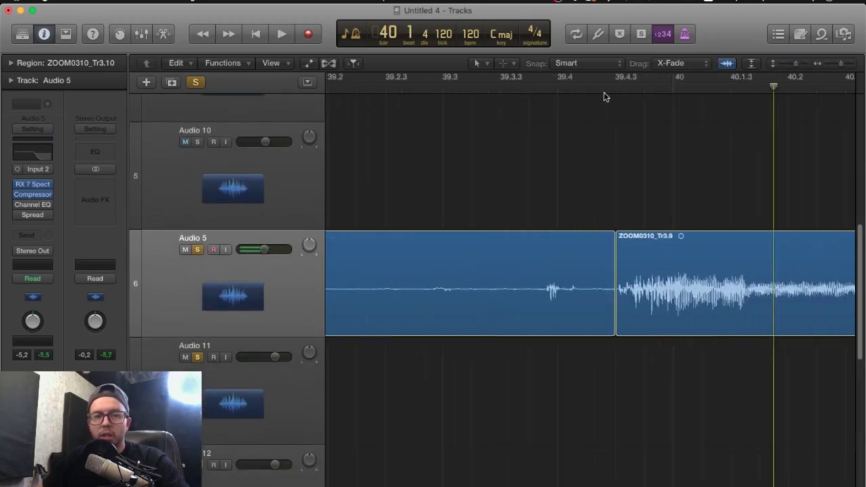
pyautogui.hscroll(2, 603, 95)
pyautogui.click(505, 89)
pyautogui.press('space')
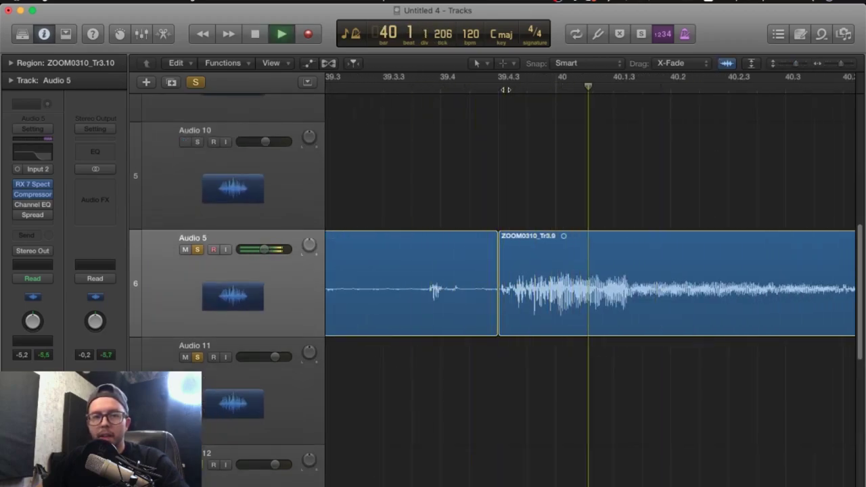
pyautogui.press('space')
# Step: Separate the cut ZOOM0310_Tr3.9 region from its neighbours and place it on its own near bar 41 of Audio 5
pyautogui.press('super+Left')
pyautogui.press('super+Left')
pyautogui.press('super+Left')
pyautogui.press('super+Left')
pyautogui.press('super+Left')
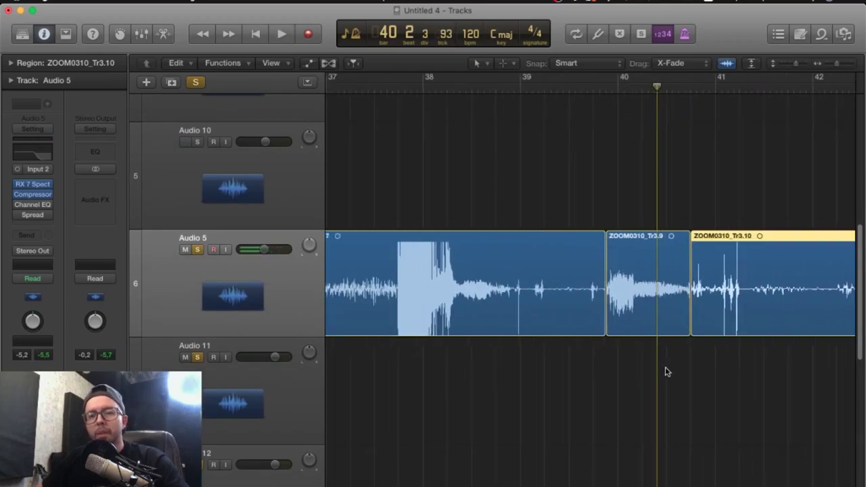
pyautogui.moveTo(562, 313); pyautogui.dragTo(677, 323)
pyautogui.moveTo(452, 296); pyautogui.dragTo(485, 296)
pyautogui.press('super+Right')
pyautogui.press('super+Right')
pyautogui.press('super+Right')
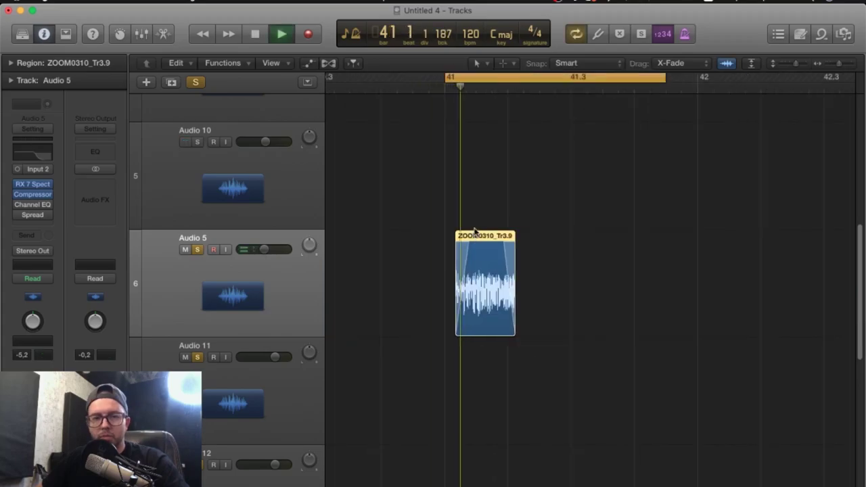
# Step: Align the cycle start with the ZOOM0310_Tr3.11 region and extend the cycle end to about 42.2
pyautogui.moveTo(447, 77); pyautogui.dragTo(448, 77)
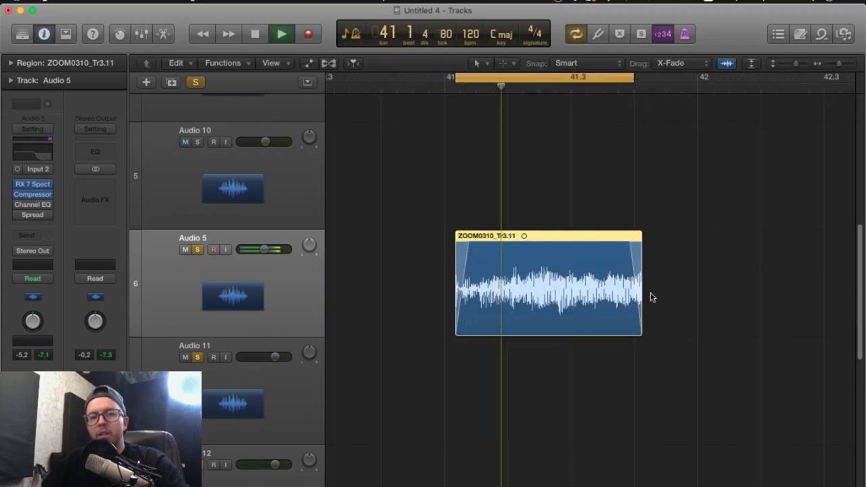
pyautogui.press('space')
pyautogui.moveTo(635, 81); pyautogui.dragTo(690, 81)
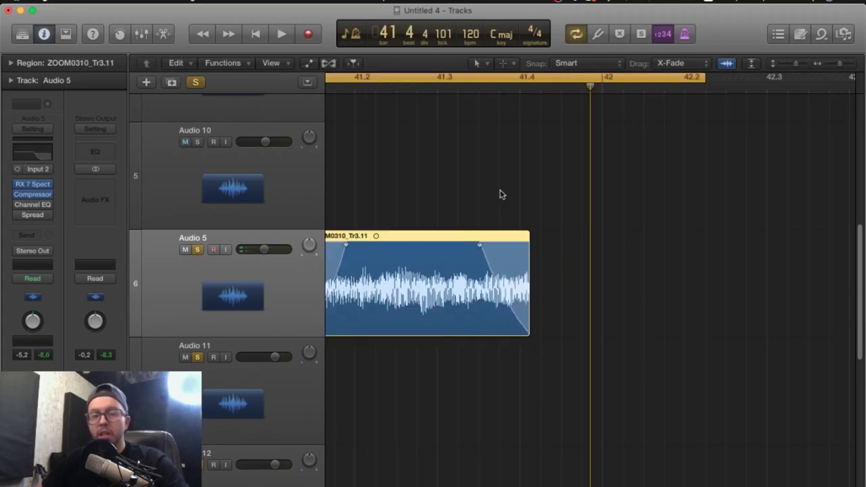
pyautogui.press('super+Left')
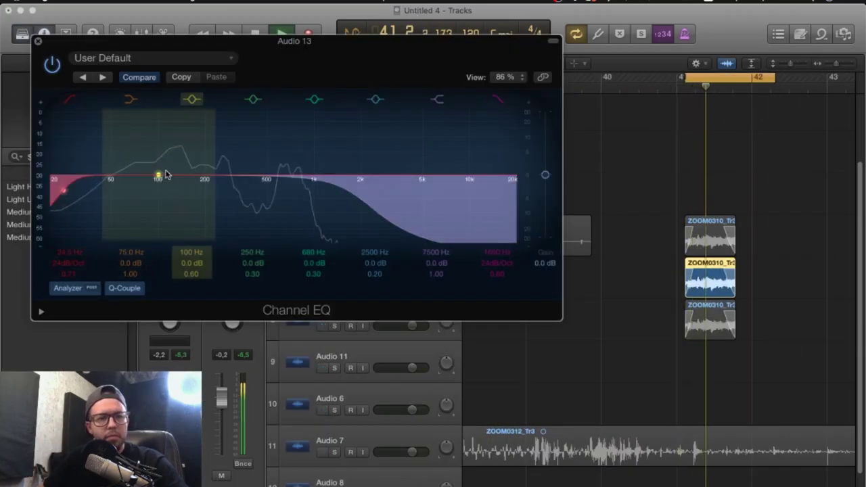
# Step: Adjust the 100 Hz band in Audio 13's Channel EQ and lower the Audio 13 track volume
pyautogui.moveTo(165, 174); pyautogui.dragTo(180, 182)
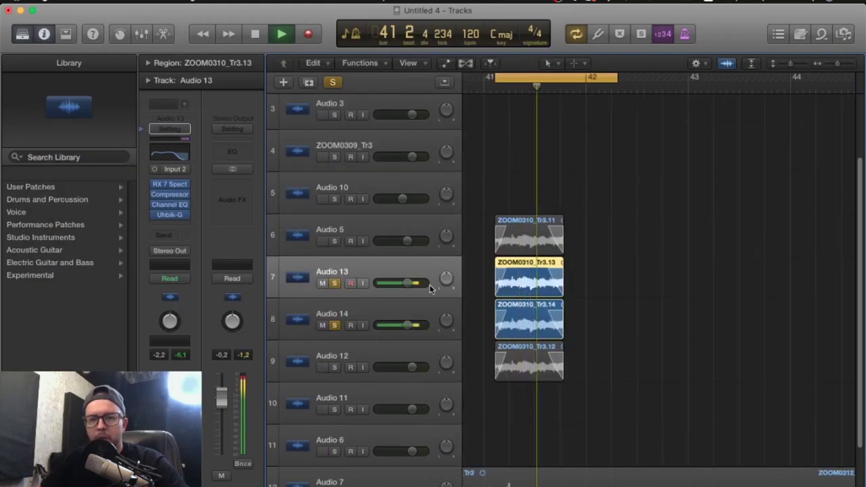
pyautogui.moveTo(413, 283); pyautogui.dragTo(403, 283)
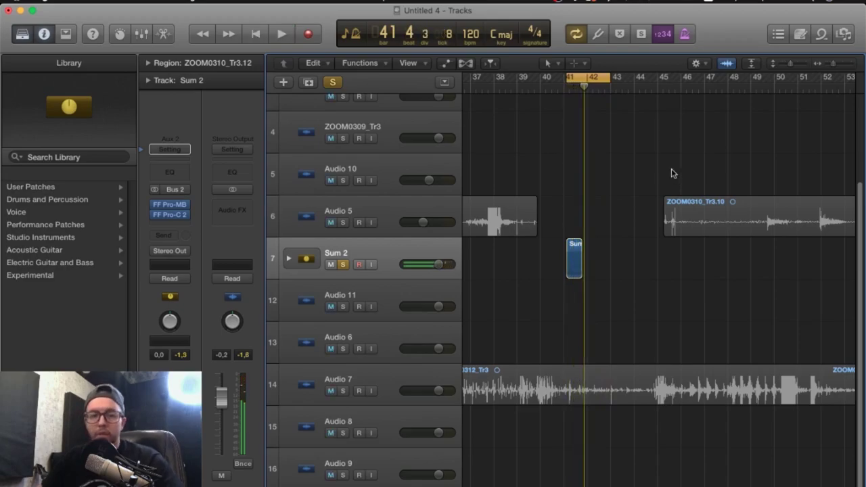
# Step: Reduce the track height and examine the grouped Sum 2 monster sound around bars 41 to 43 by playing it
pyautogui.press('super+Right')
pyautogui.press('super+Right')
pyautogui.press('super+Right')
pyautogui.press('super+Right')
pyautogui.press('super+Right')
pyautogui.moveTo(790, 64); pyautogui.dragTo(788, 67)
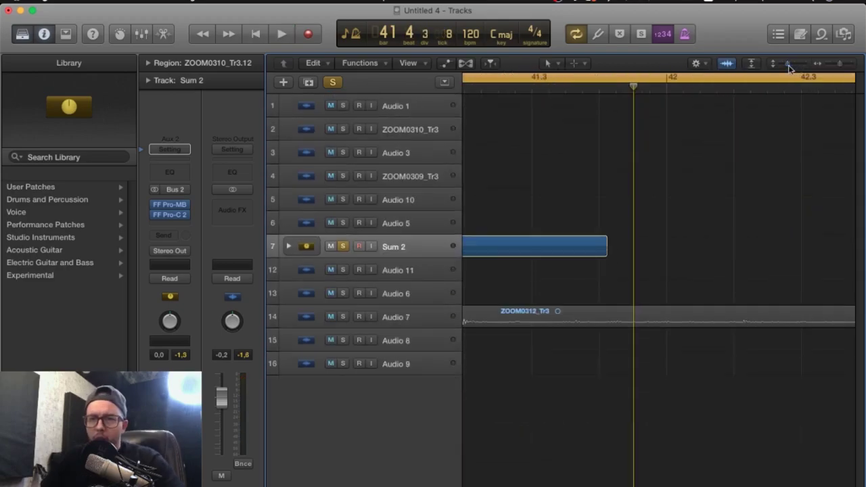
pyautogui.press('super+Left')
pyautogui.press('super+Left')
pyautogui.press('super+Left')
pyautogui.press('super+Left')
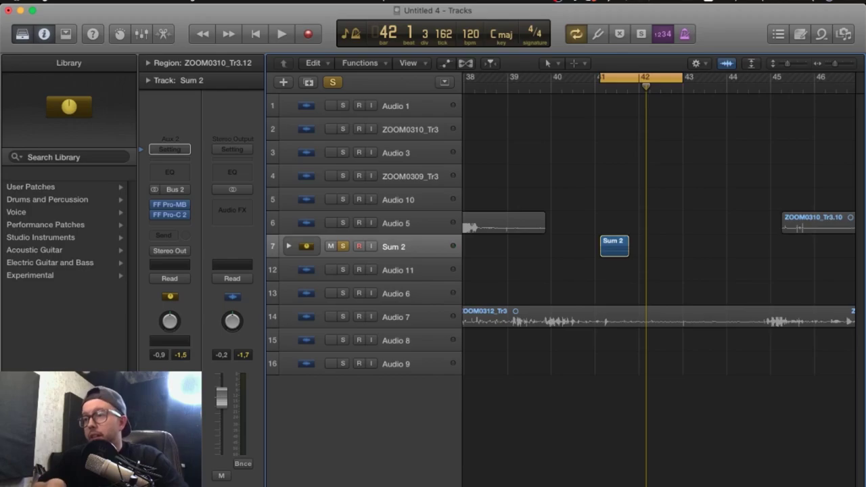
pyautogui.press('space')
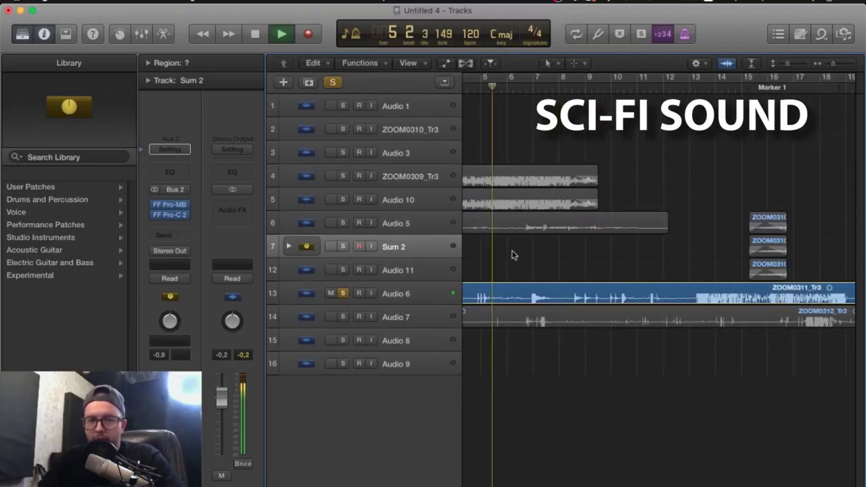
# Step: Listen through ZOOM0311_Tr3 on Audio 6 and ZOOM0312_Tr3 on Audio 7 to find source material for a sci-fi sound
pyautogui.press('super+Right')
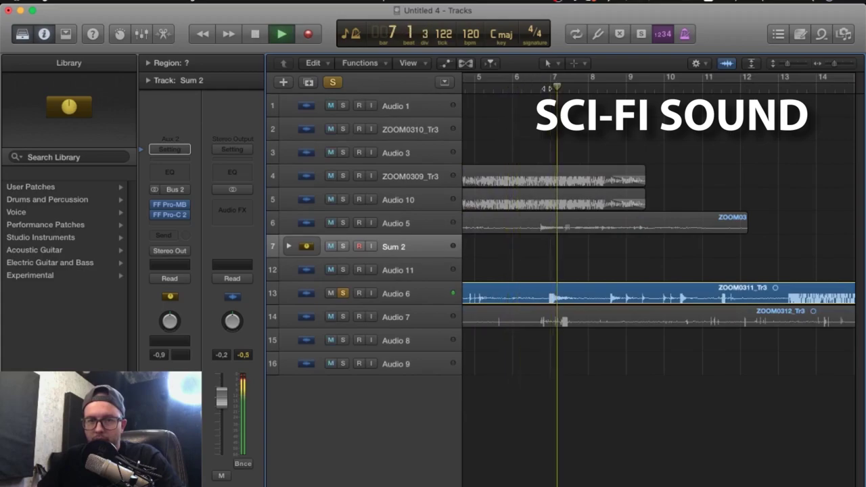
pyautogui.press('super+Right')
pyautogui.press('super+Right')
pyautogui.press('super+Right')
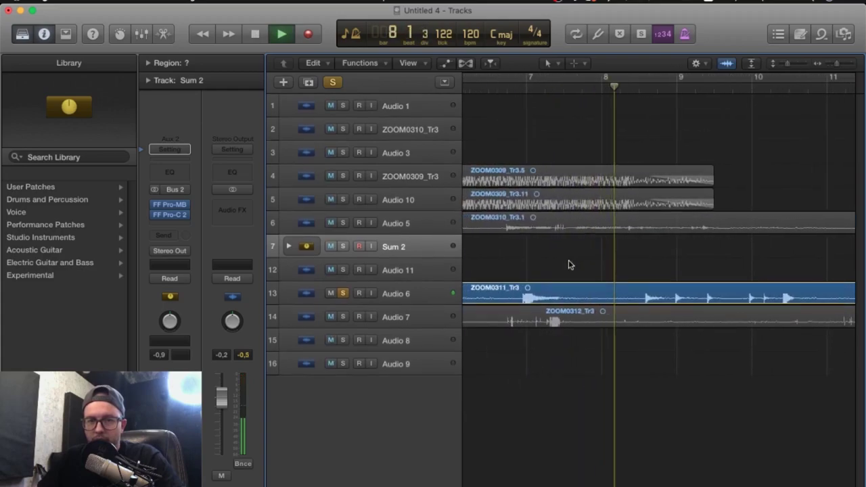
pyautogui.press('super+Left')
pyautogui.press('super+Left')
pyautogui.press('super+Left')
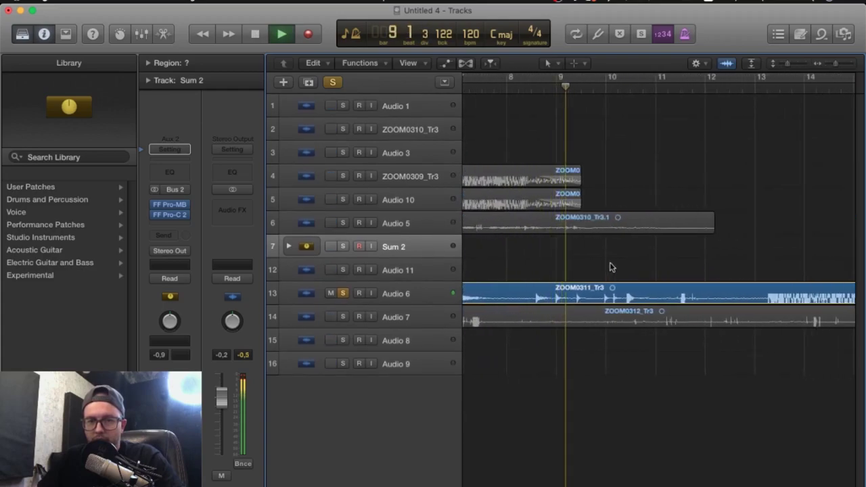
pyautogui.press('super+Left')
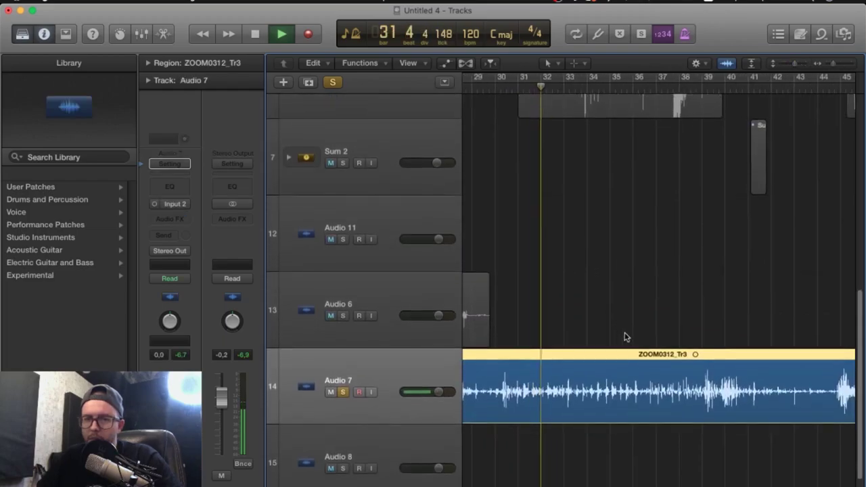
pyautogui.scroll(-1, 595, 365)
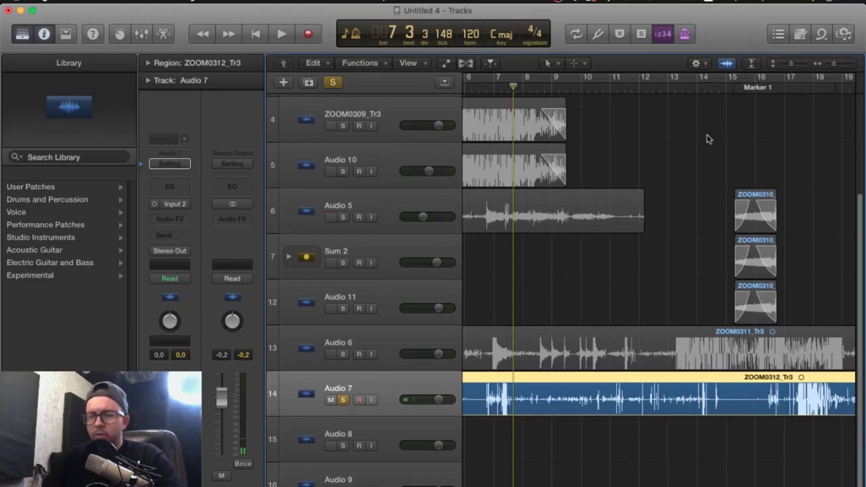
pyautogui.press('space')
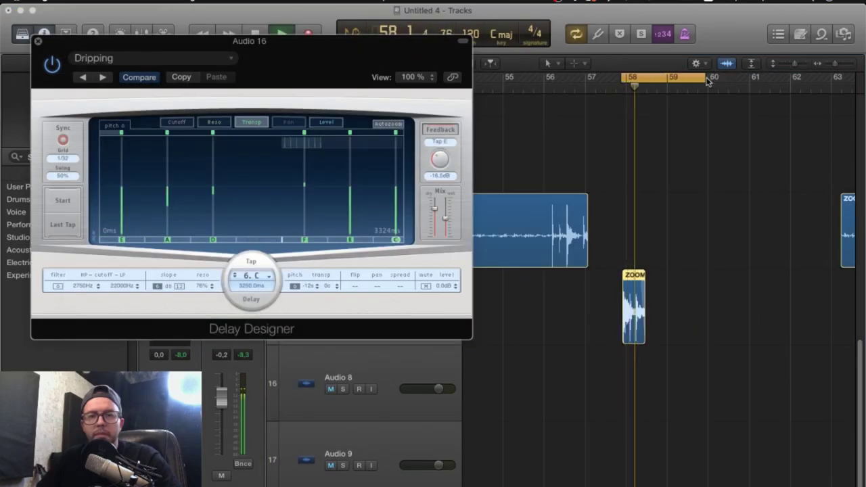
# Step: Extend the cycle end to bar 62 and adjust the mix of the Drop Down delay in Audio 16's Delay Designer
pyautogui.moveTo(708, 81); pyautogui.dragTo(762, 81)
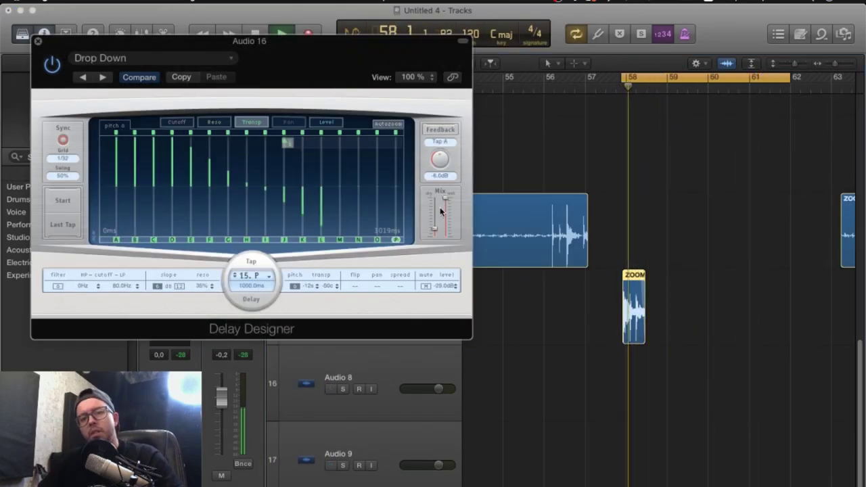
pyautogui.click(435, 231)
pyautogui.press('super+w')
# Step: Play the ZOOM0312_Tr3.7 region on Audio 16 with its delay effect and stop playback
pyautogui.press('space')
pyautogui.press('super+Right')
pyautogui.press('super+Right')
pyautogui.press('super+Right')
pyautogui.press('super+Right')
pyautogui.press('super+Right')
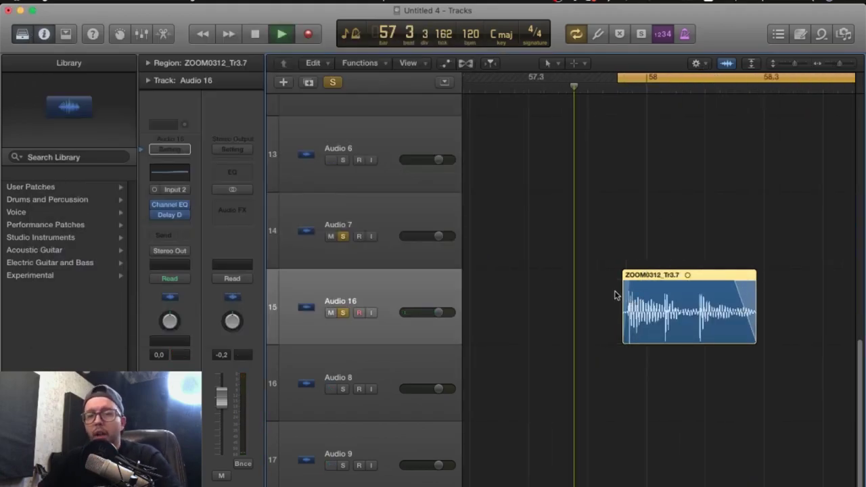
pyautogui.press('super+Left')
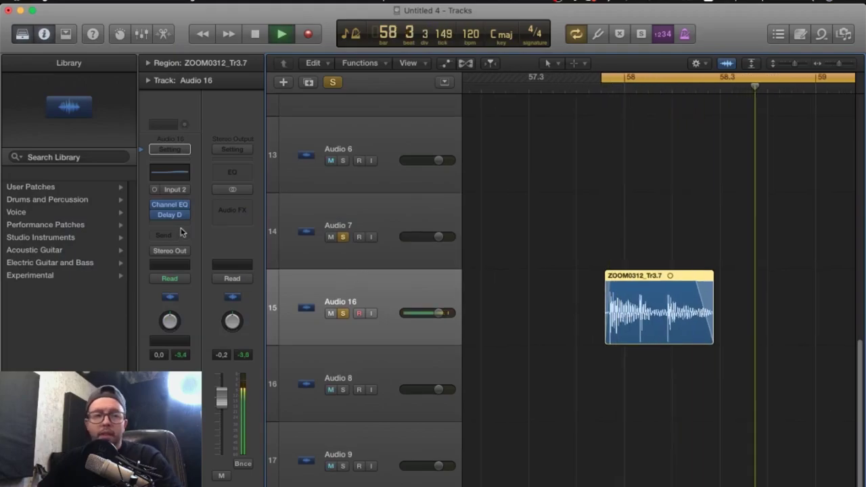
pyautogui.press('space')
# Step: Switch the Delay Designer on Audio 16 from Drop Down to the Quick Squeeze preset and play the sound
pyautogui.click(166, 214)
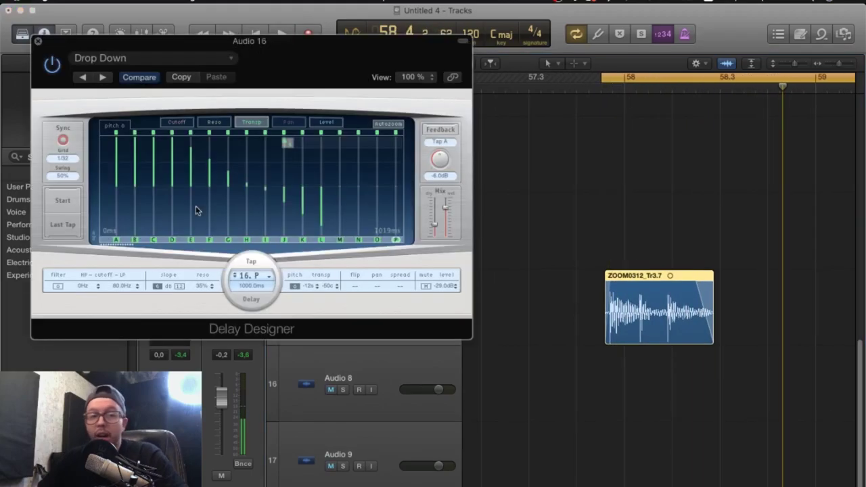
pyautogui.click(102, 77)
pyautogui.press('super+Left')
pyautogui.press('space')
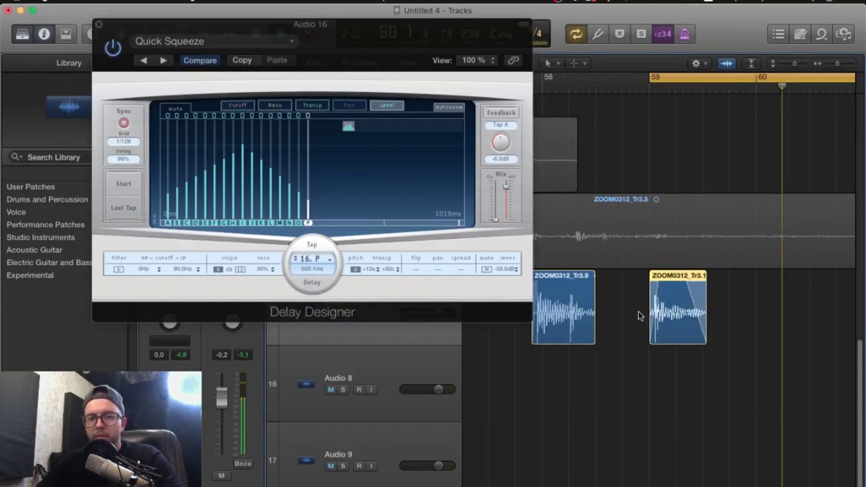
# Step: Reverse the ZOOM0312_Tr3.10 region's audio in the file editor and close the editor
pyautogui.click(414, 470)
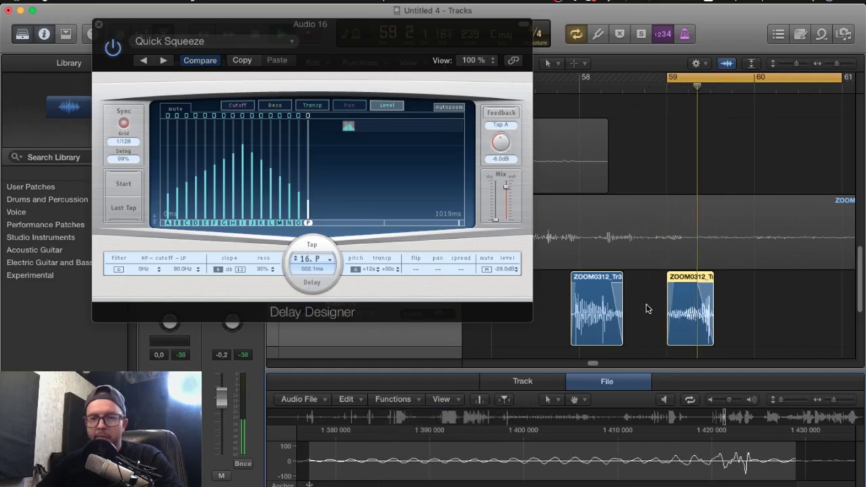
pyautogui.press('super+Right')
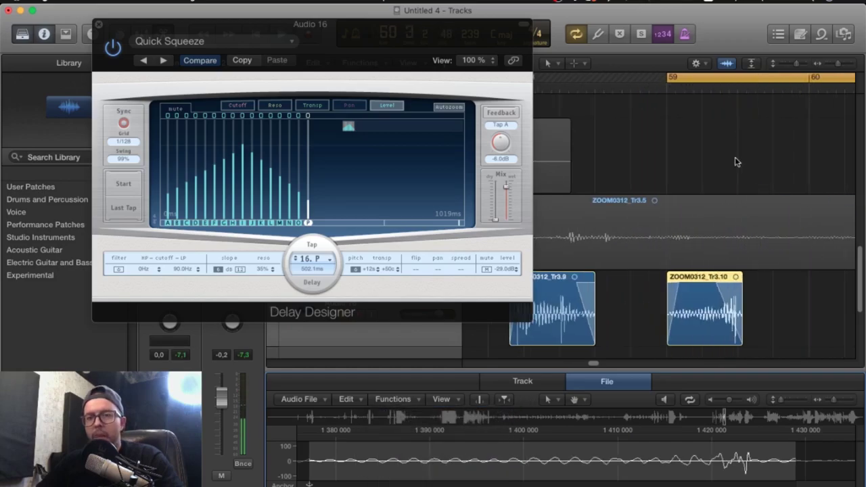
pyautogui.press('super+Left')
pyautogui.press('super+Left')
pyautogui.press('e')
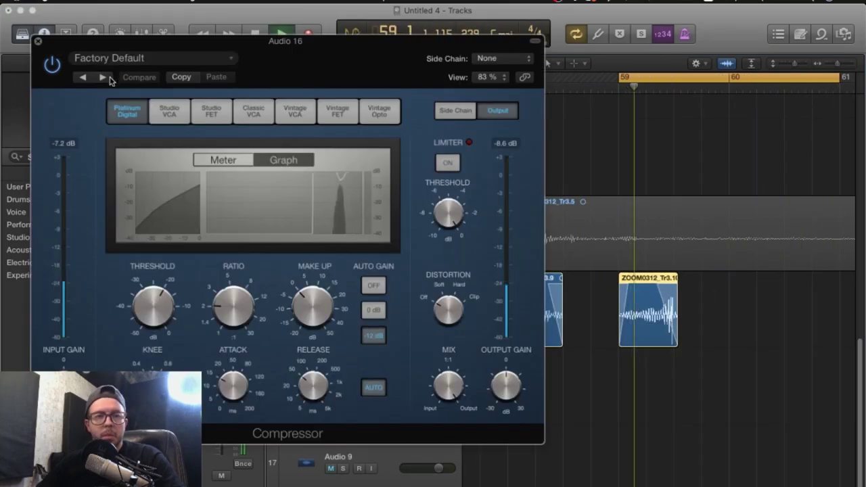
# Step: Load the Classic Drums preset in the Compressor on Audio 16 and close the plug-in
pyautogui.click(105, 78)
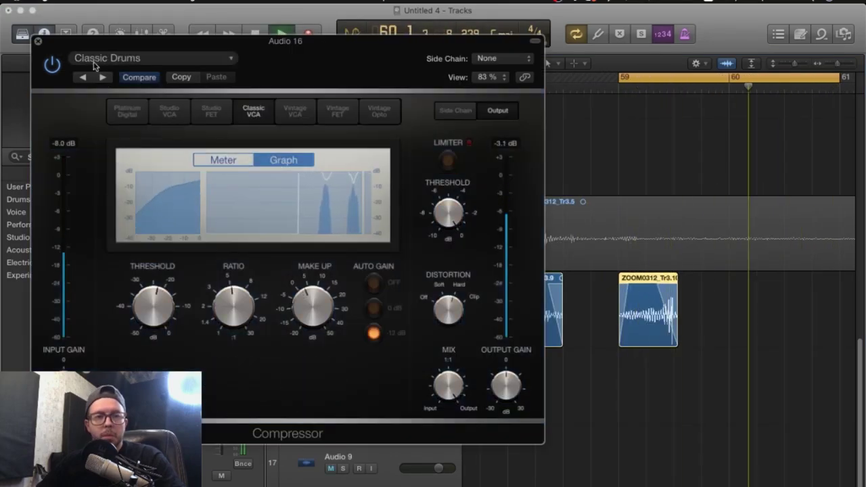
pyautogui.press('super+w')
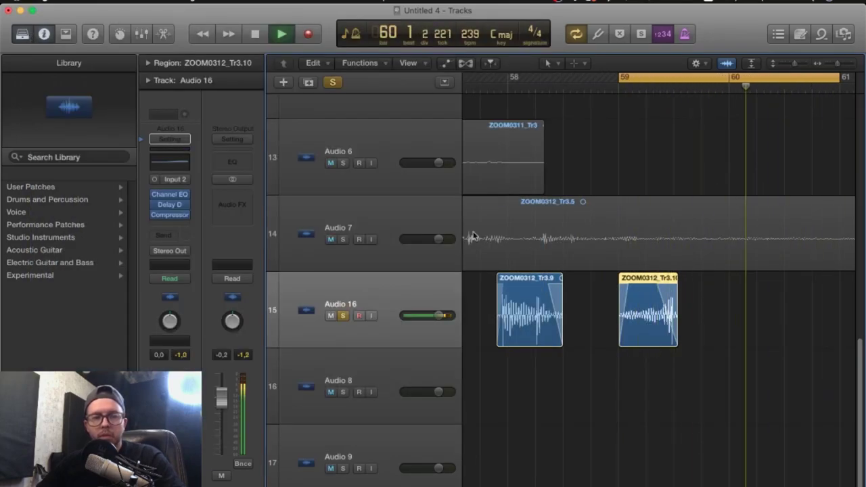
pyautogui.press('super+Right')
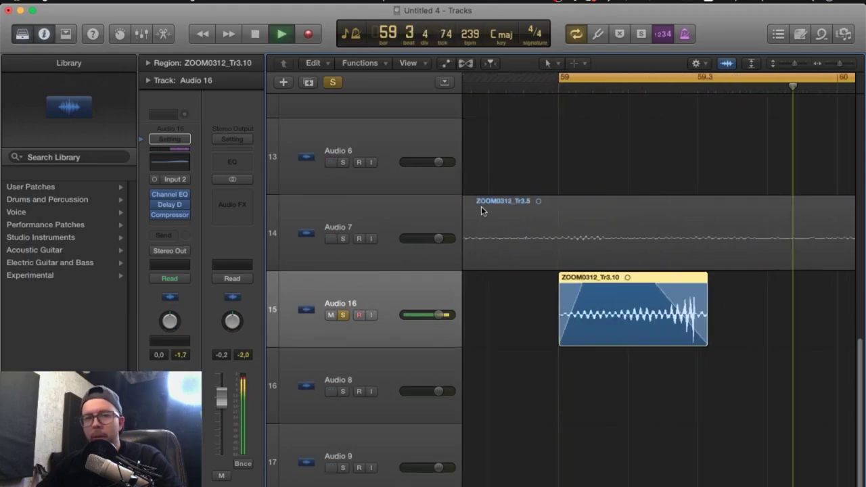
# Step: Stop playback, start bouncing the sound to a file and open the choice of destination folder
pyautogui.press('space')
pyautogui.press('super+b')
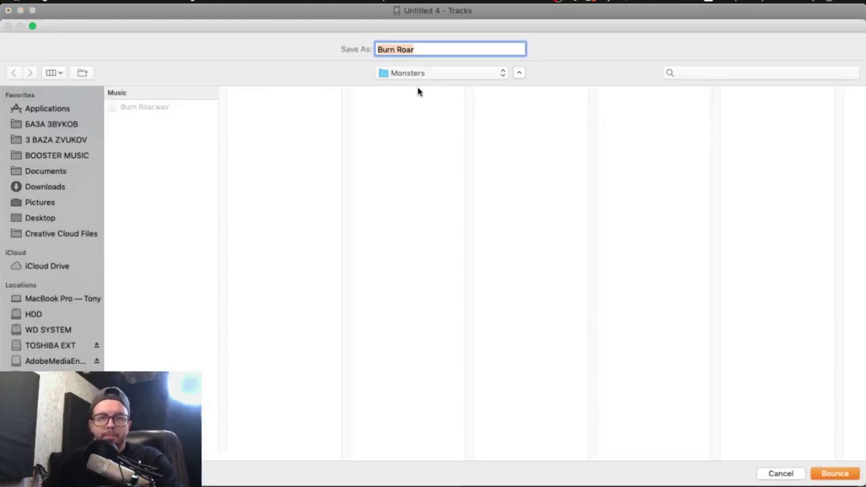
pyautogui.click(421, 75)
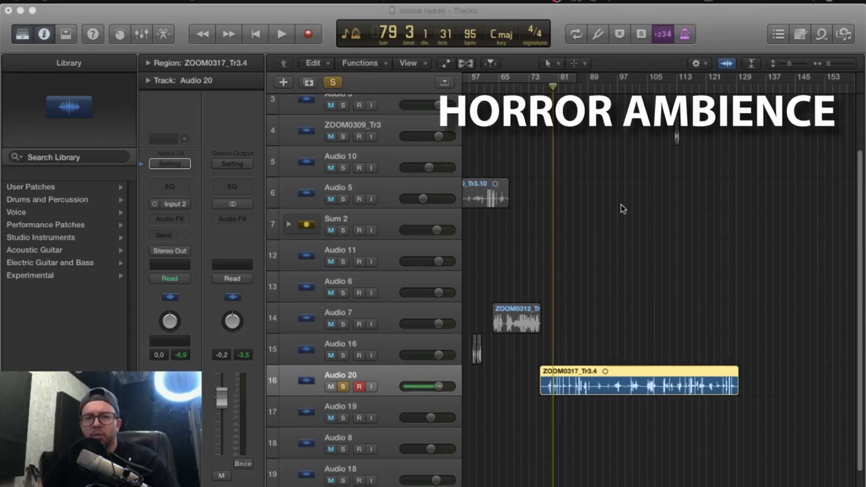
# Step: Play the ZOOM0317_Tr3.4 region on Audio 20 and examine its waveform around bars 95 to 108 while listening
pyautogui.click(561, 87)
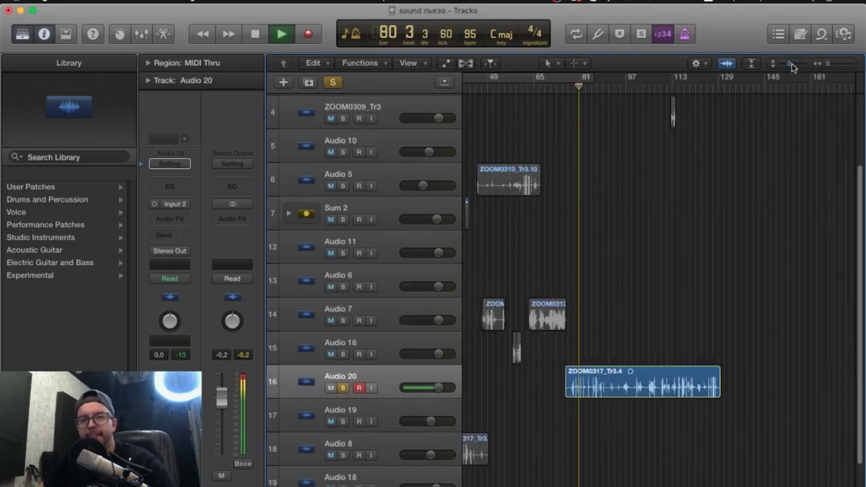
pyautogui.moveTo(790, 64); pyautogui.dragTo(795, 66)
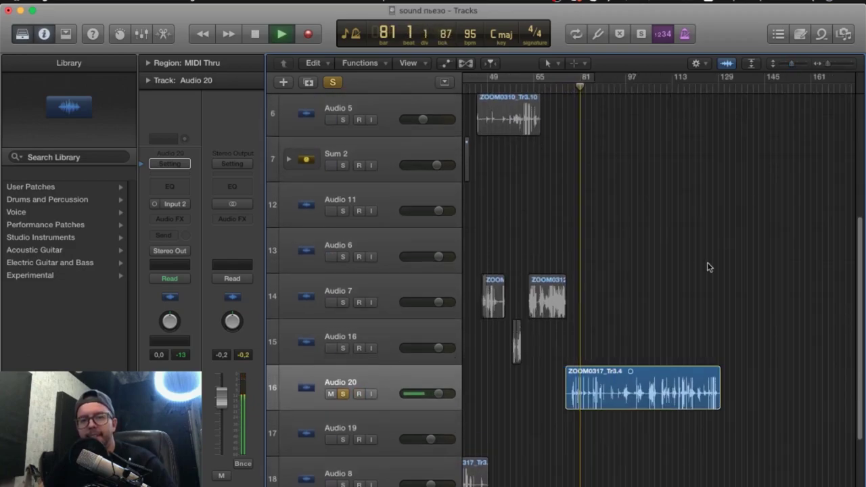
pyautogui.press('super+Right')
pyautogui.press('super+Right')
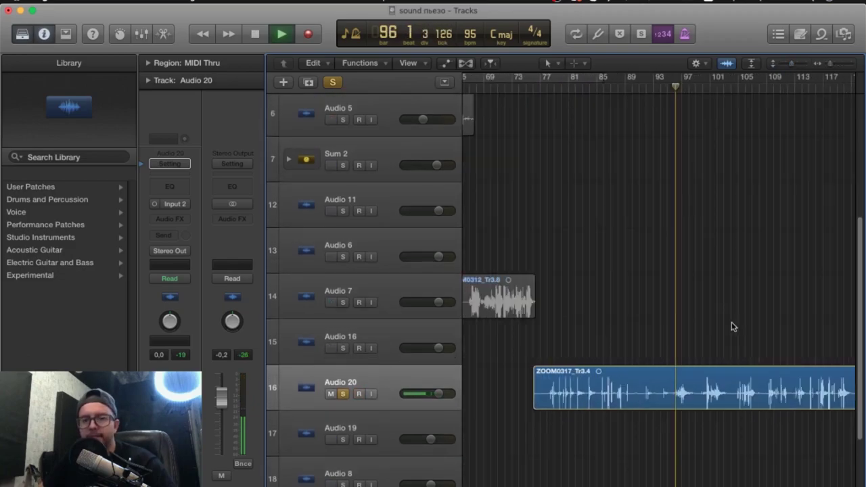
pyautogui.hscroll(6, 735, 339)
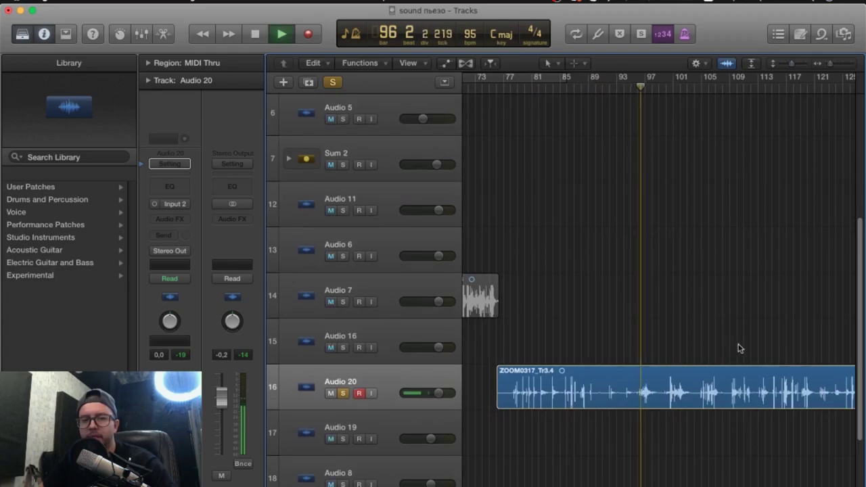
pyautogui.scroll(5, 741, 351)
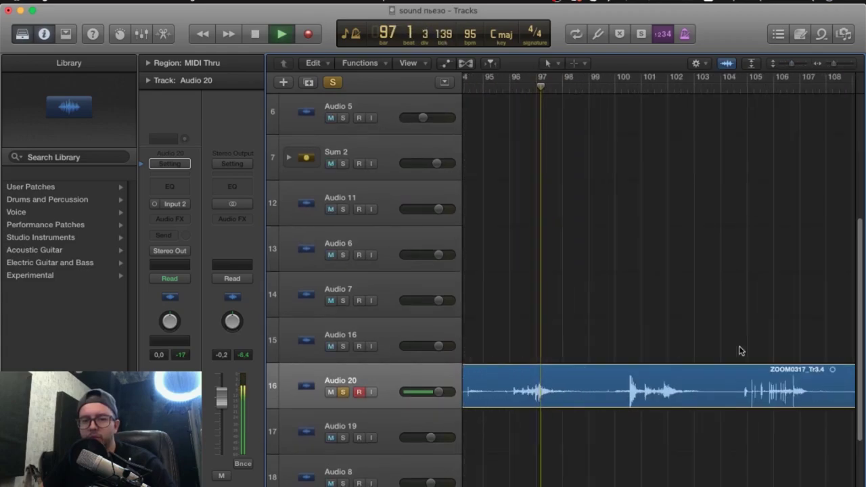
pyautogui.scroll(-1, 740, 347)
pyautogui.hscroll(1, 737, 328)
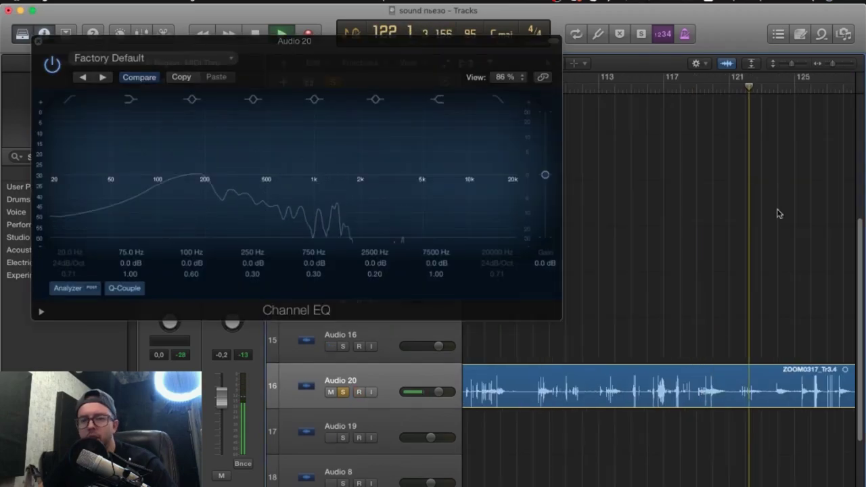
# Step: Check the Channel EQ's frequency spectrum on Audio 20 and close the plug-in
pyautogui.scroll(-5, 605, 347)
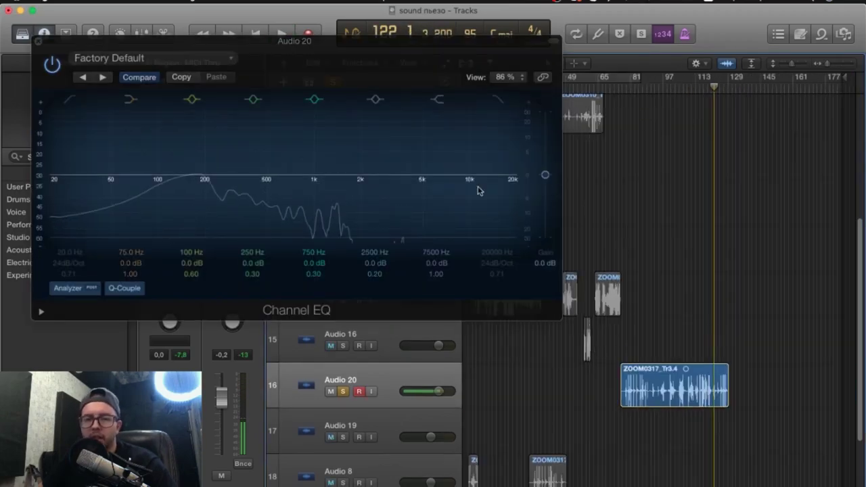
pyautogui.moveTo(49, 80); pyautogui.dragTo(24, 59)
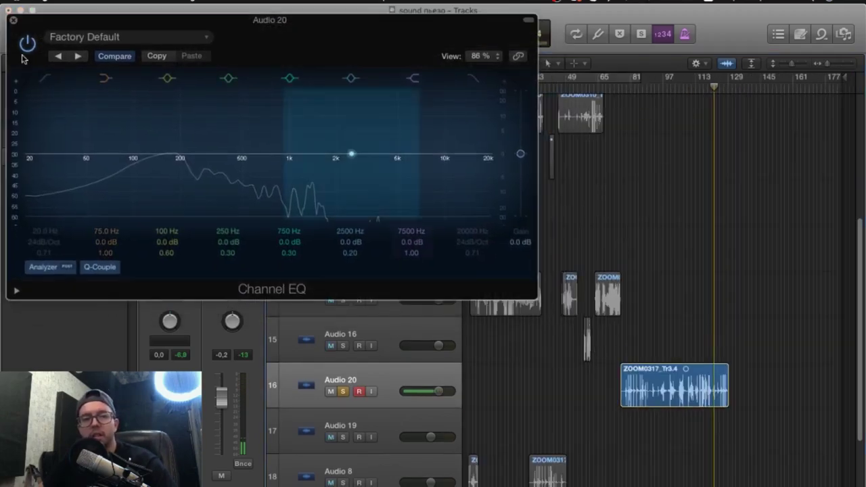
pyautogui.click(14, 21)
pyautogui.press('z')
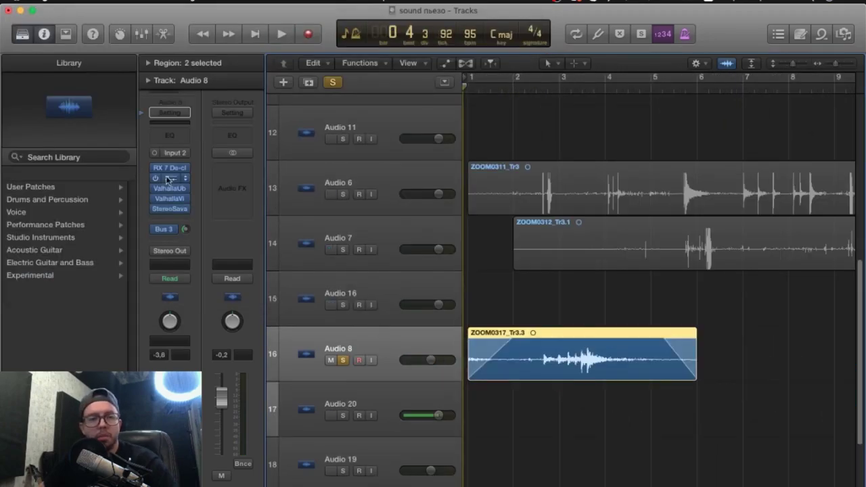
# Step: View the settings of the RX 7 De-click and ValhallaUb plug-ins on Audio 8 and close them
pyautogui.click(169, 170)
pyautogui.click(35, 40)
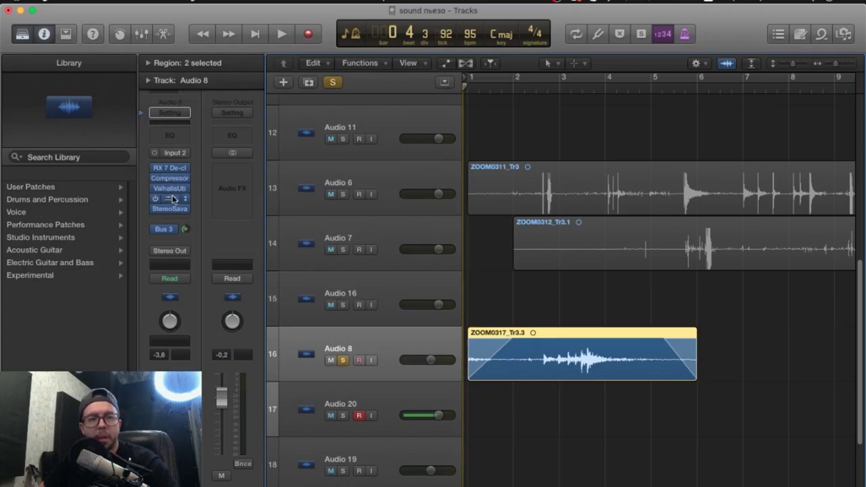
pyautogui.click(169, 189)
pyautogui.click(186, 59)
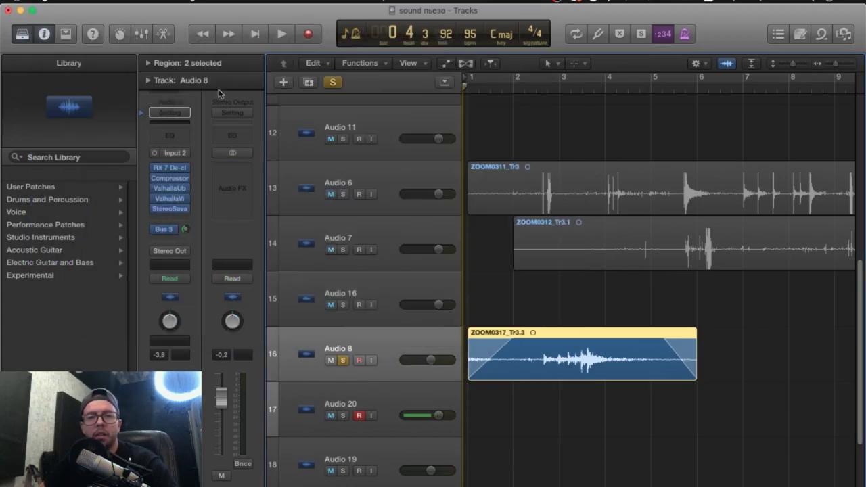
# Step: Play the ZOOM0317_Tr3.3 region on Audio 8 and view its ValhallaVi plug-in's settings while listening
pyautogui.press('space')
pyautogui.press('z')
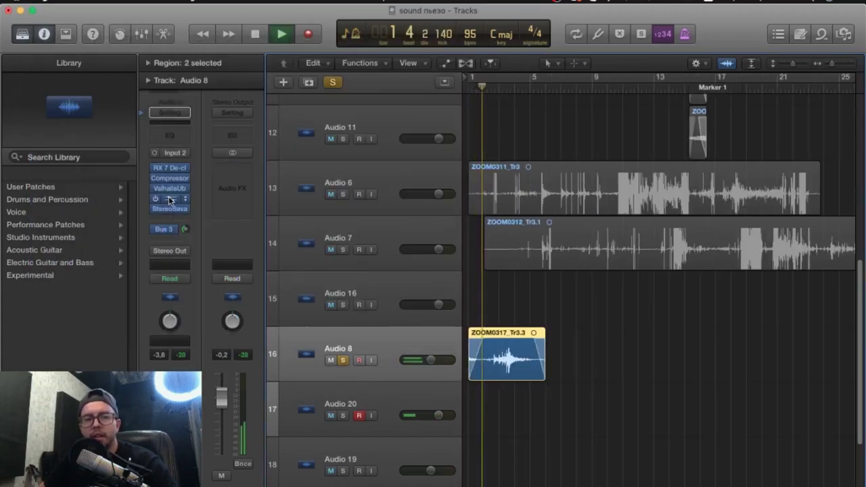
pyautogui.click(169, 198)
pyautogui.click(38, 42)
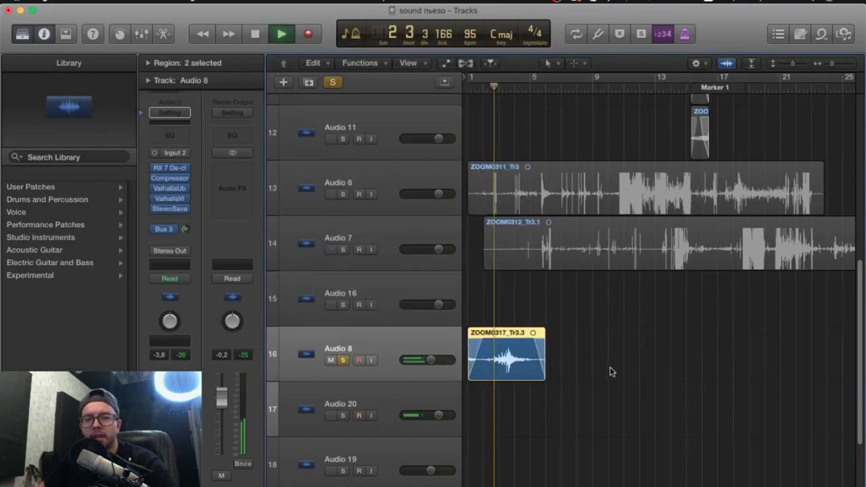
pyautogui.press('z')
pyautogui.press('z')
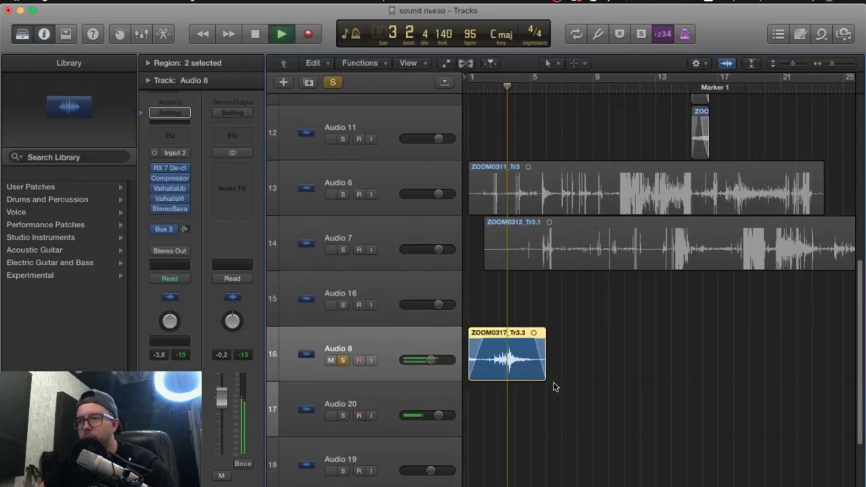
pyautogui.press('super+Right')
pyautogui.press('super+Right')
pyautogui.press('super+Right')
pyautogui.press('super+Left')
pyautogui.press('super+Left')
pyautogui.press('super+Left')
pyautogui.press('super+Left')
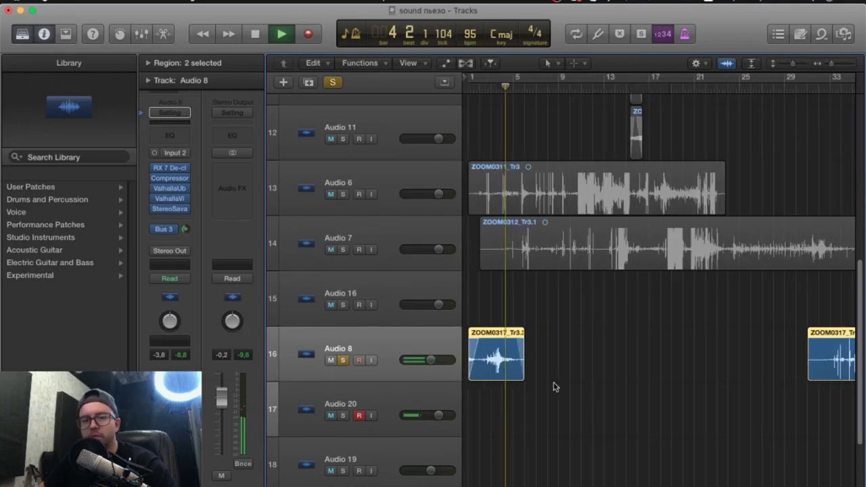
pyautogui.press('super+Right')
pyautogui.press('super+Right')
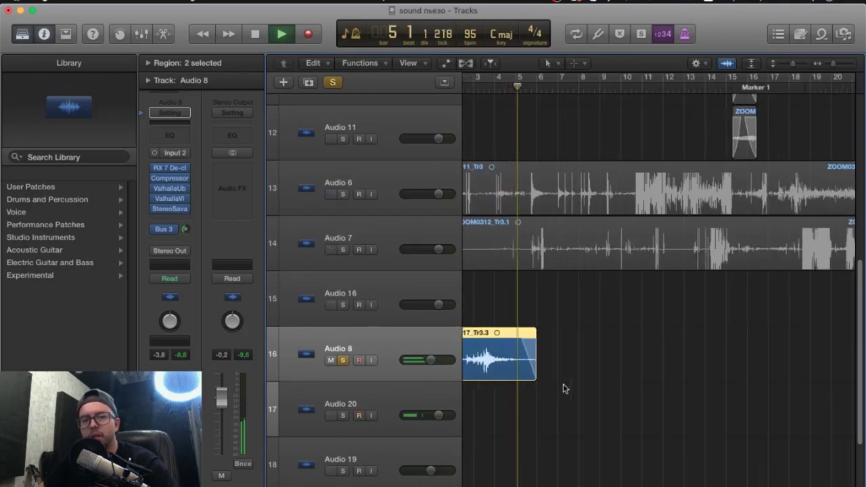
pyautogui.hscroll(-2, 563, 387)
pyautogui.scroll(-1, 563, 387)
pyautogui.click(791, 64)
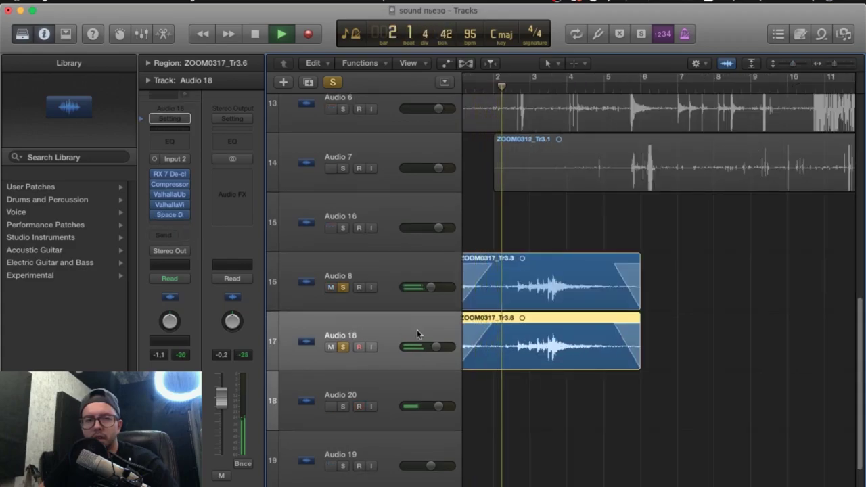
# Step: Listen to the ZOOM0317_Tr3.3 and ZOOM0317_Tr3.6 layers on Audio 8 and Audio 18 together and stop playback
pyautogui.press('super+Left')
pyautogui.press('super+Left')
pyautogui.press('super+Right')
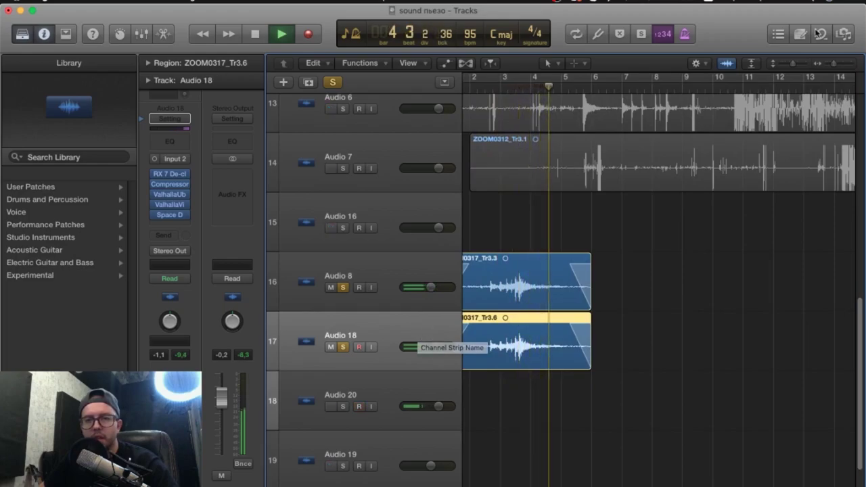
pyautogui.scroll(-1, 704, 286)
pyautogui.press('space')
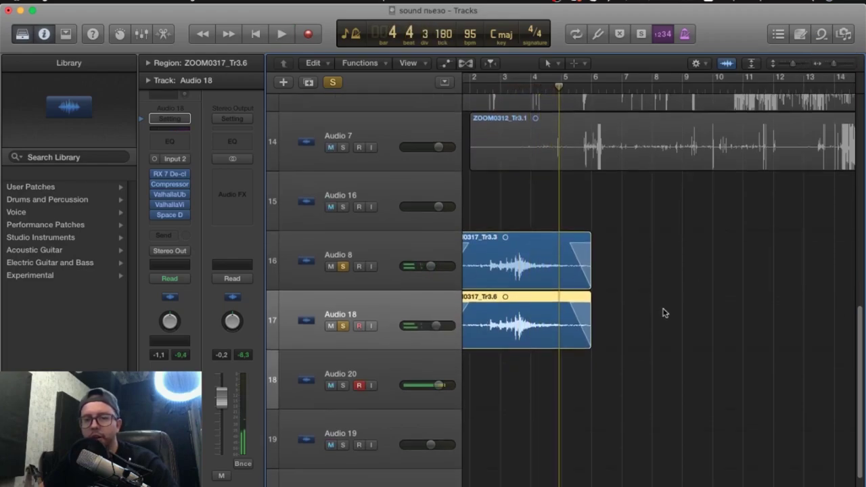
# Step: Play the Audio 8, Audio 18 and Audio 17 layers together, view the MannyM Reverb on Audio 17, and stop playback
pyautogui.scroll(-3, 540, 407)
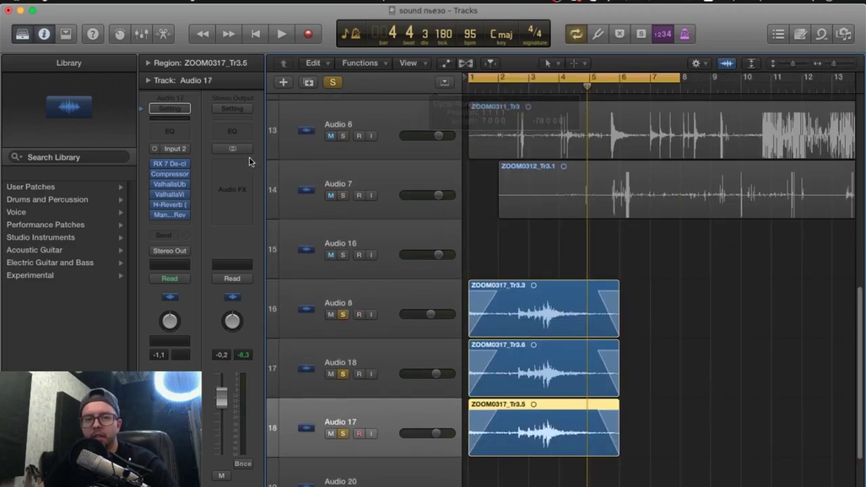
pyautogui.press('space')
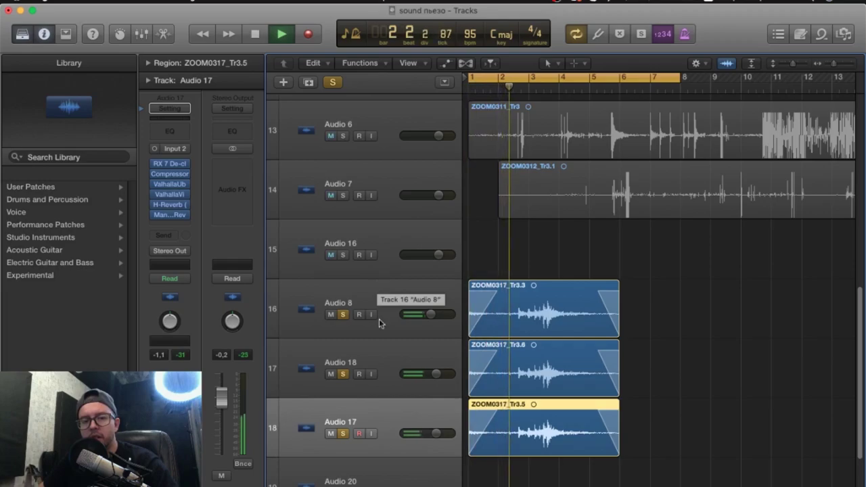
pyautogui.click(169, 214)
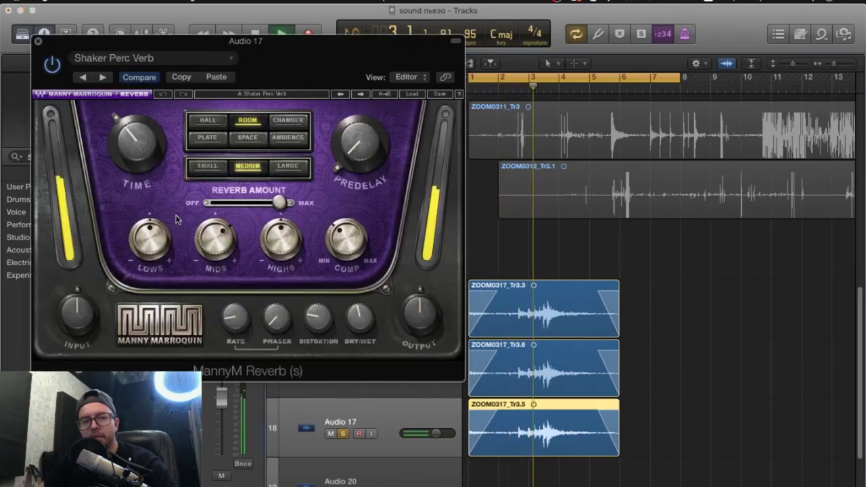
pyautogui.click(38, 42)
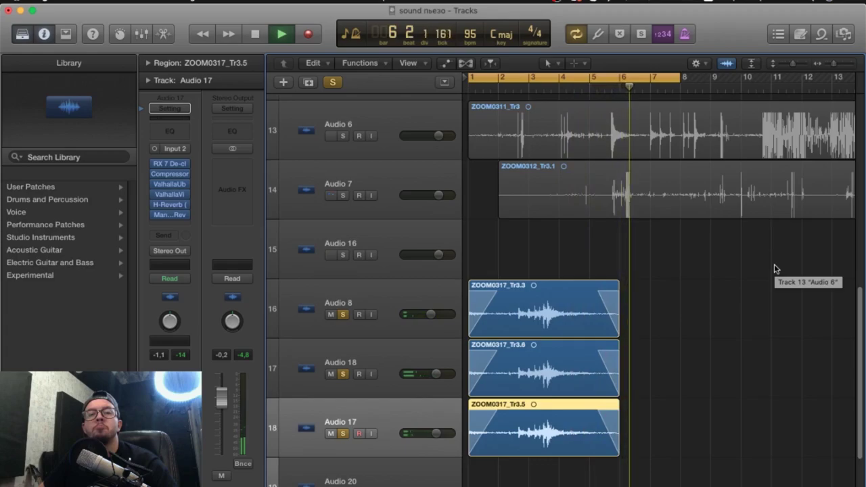
pyautogui.press('space')
# Step: Return the playhead to the project start and look over the regions across all tracks
pyautogui.scroll(-5, 855, 339)
pyautogui.moveTo(794, 64); pyautogui.dragTo(790, 65)
pyautogui.scroll(10, 616, 250)
pyautogui.scroll(-4, 581, 202)
pyautogui.press('Return')
pyautogui.scroll(-5, 457, 90)
pyautogui.scroll(3, 481, 89)
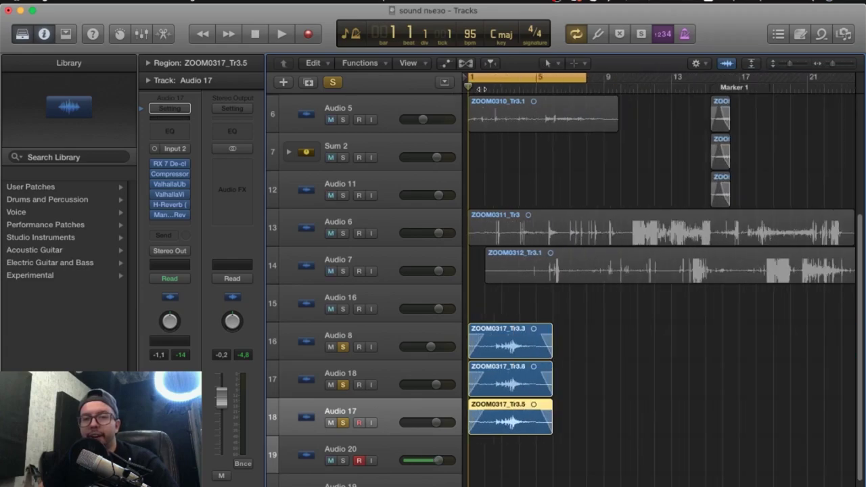
pyautogui.scroll(-4, 481, 88)
pyautogui.scroll(7, 482, 88)
pyautogui.click(679, 141)
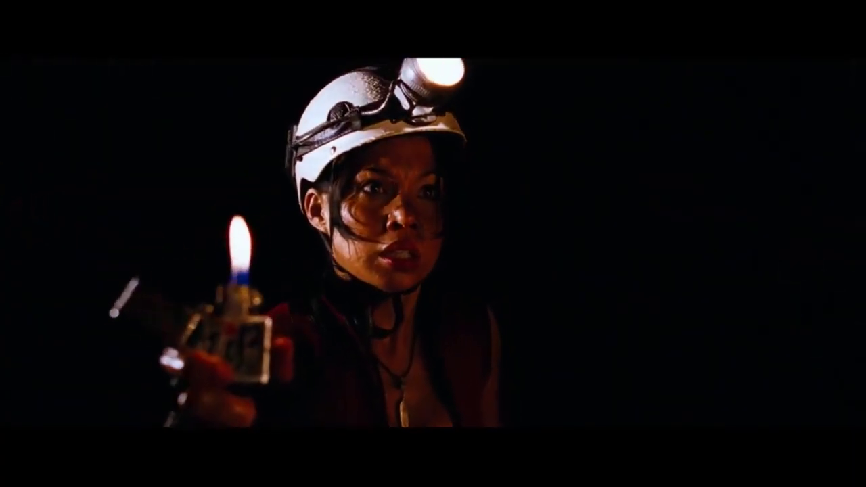